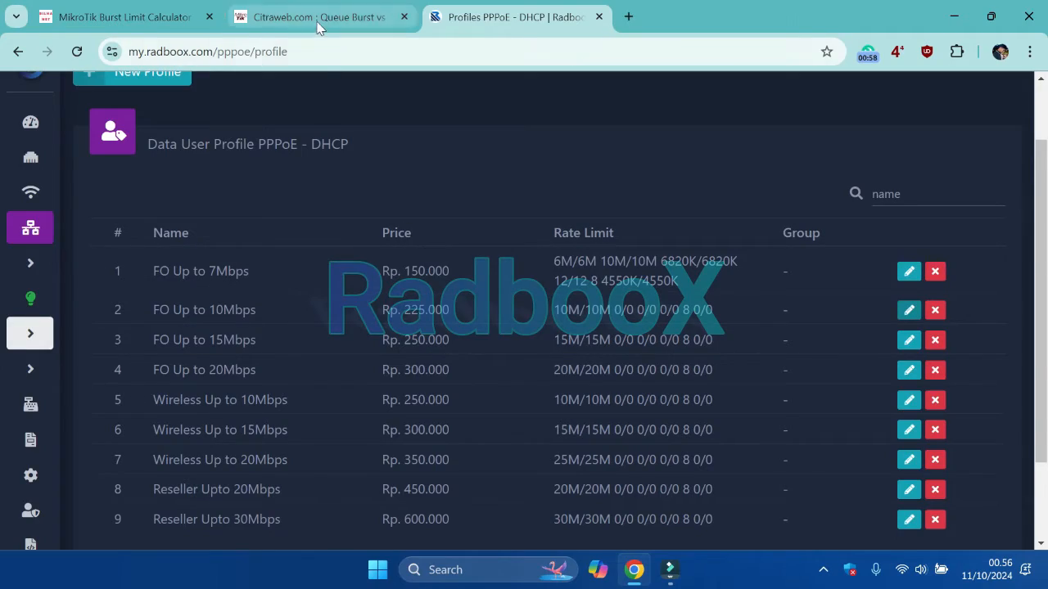
Switch to the Citraweb article on Queue Burst vs Token Bucket and read the burst explanation, example queue settings and calculation
left_click(319, 18)
scroll(557, 309, "up", 4)
scroll(556, 310, "up", 2)
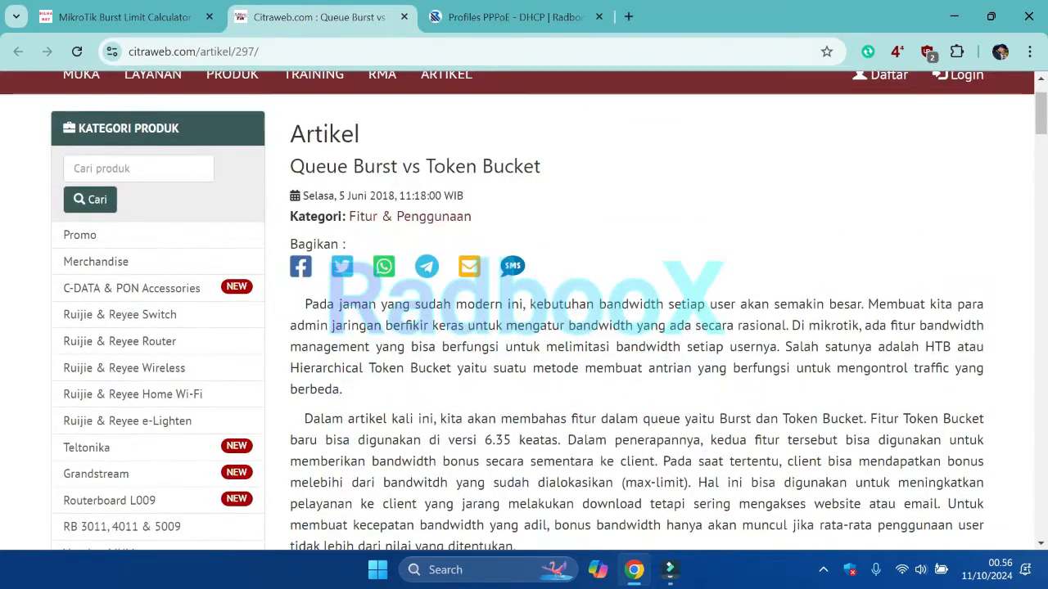
scroll(164, 90, "up", 1)
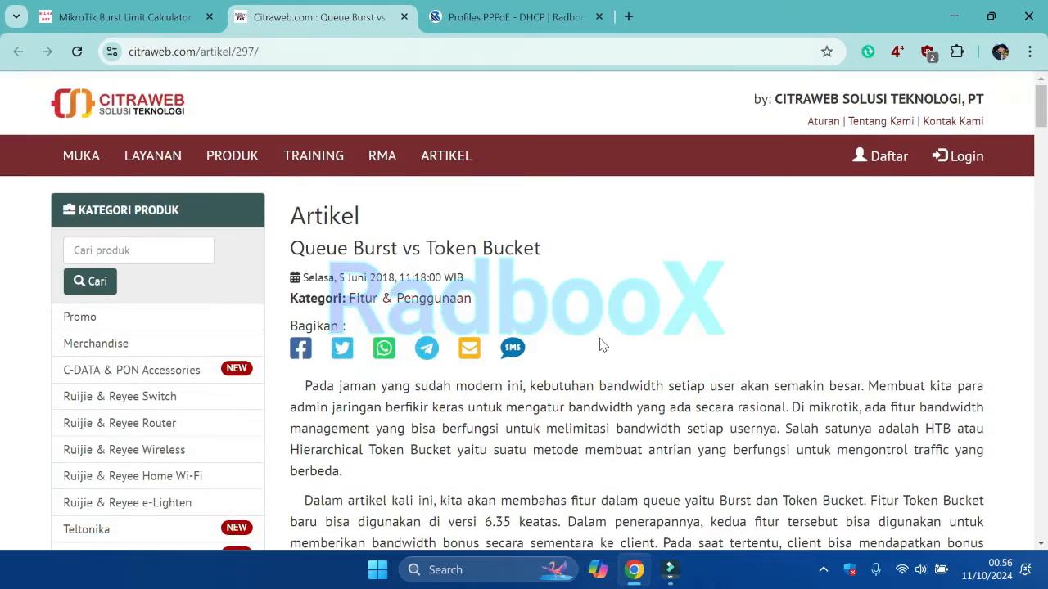
scroll(601, 344, "down", 3)
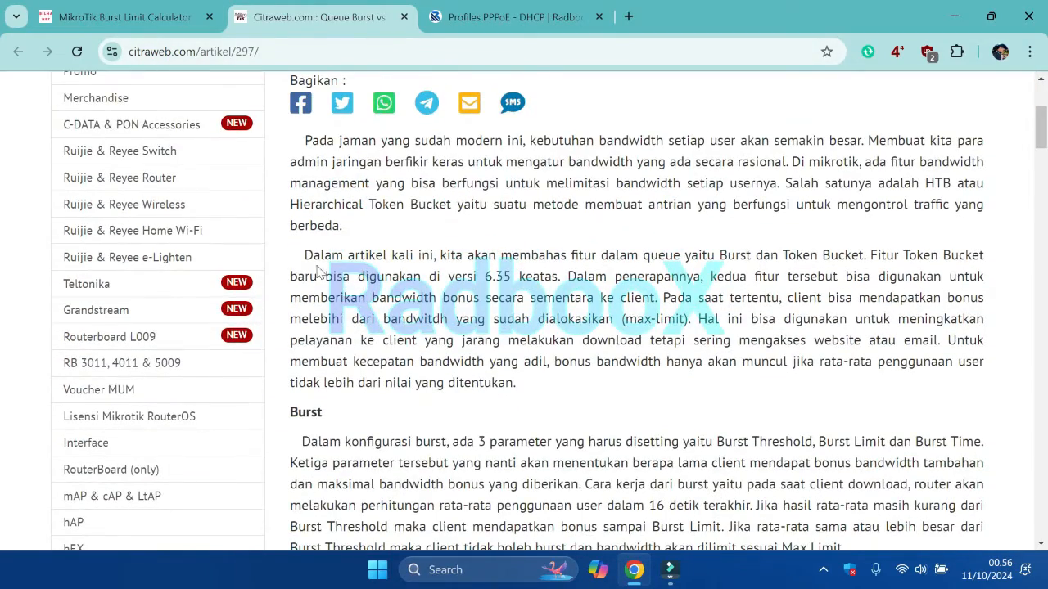
scroll(606, 372, "down", 7)
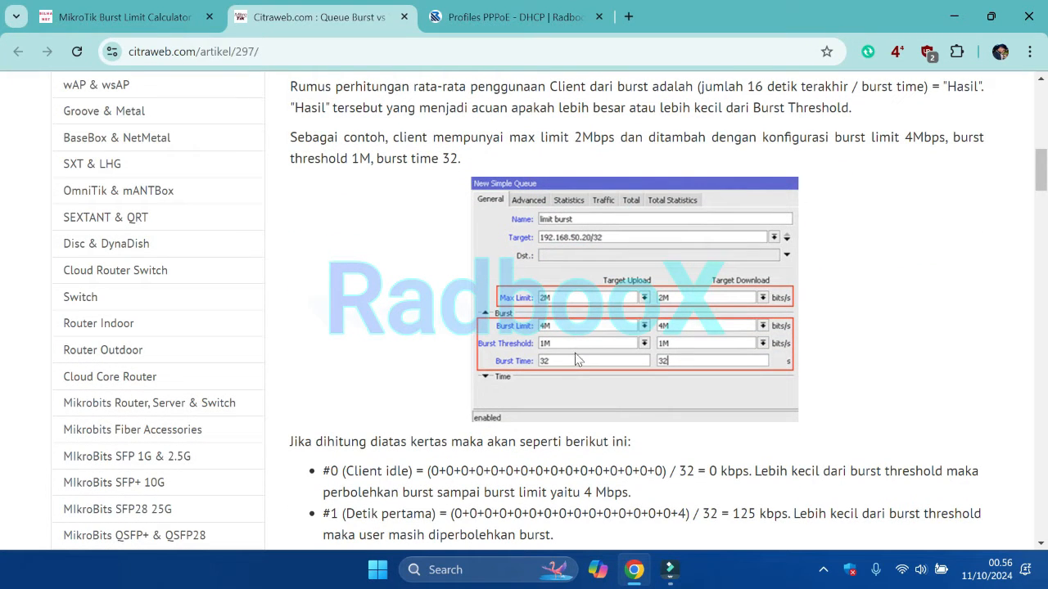
scroll(576, 376, "down", 2)
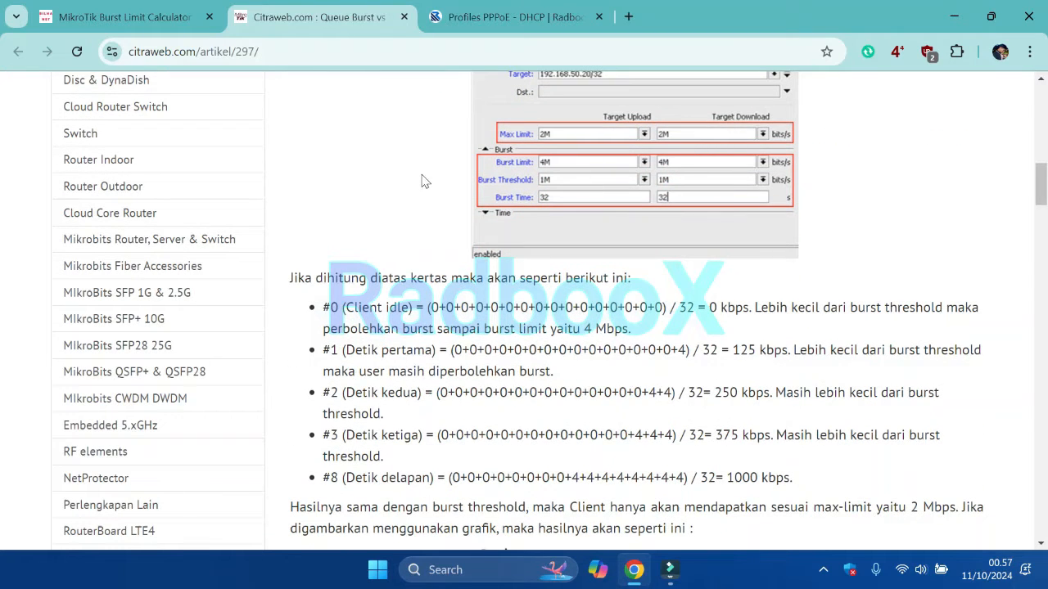
Switch to the MikroTik Burst Limit Calculator and apply the "5M up to 6M" option of Preset A
left_click(114, 16)
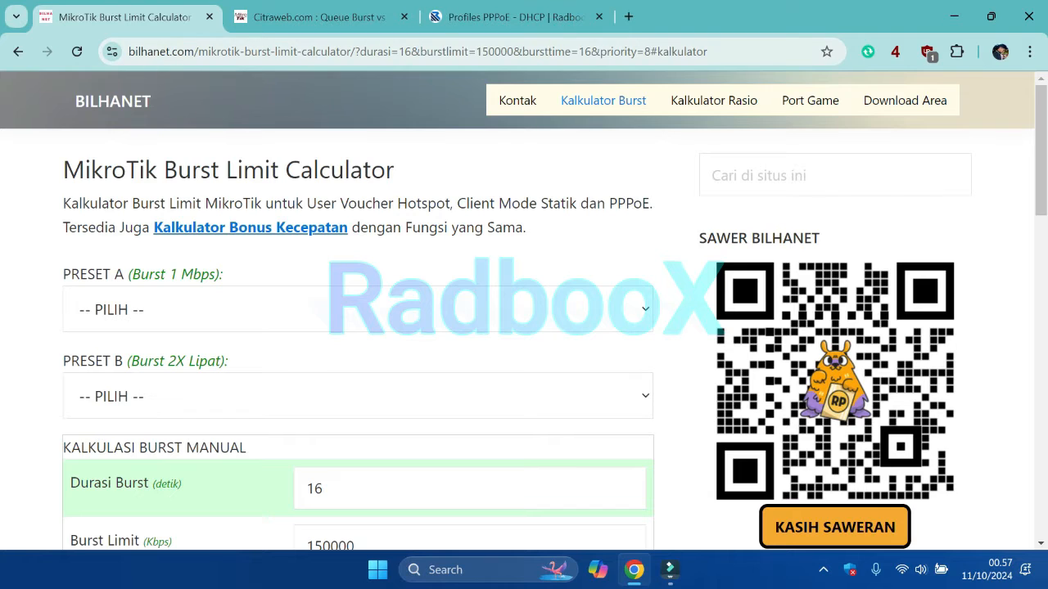
left_click_drag(128, 52, 193, 54)
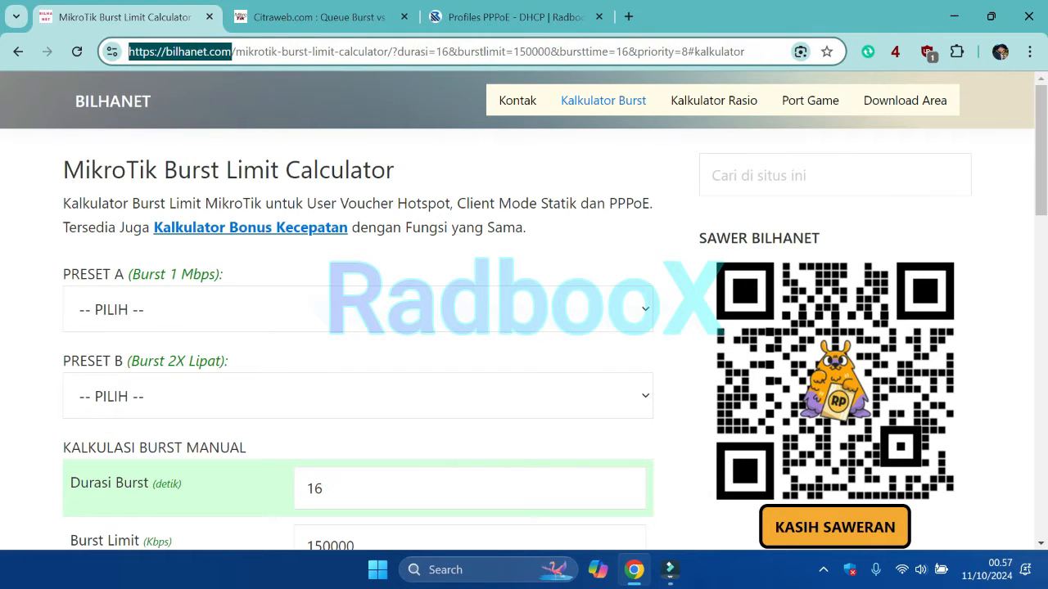
left_click(18, 266)
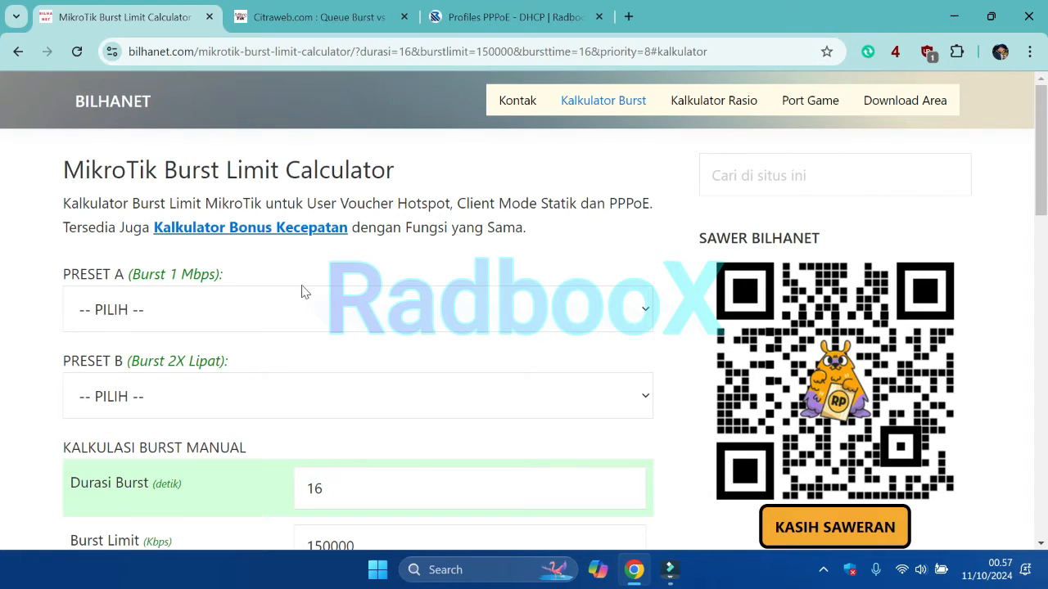
scroll(304, 291, "down", 2)
scroll(303, 292, "up", 2)
scroll(308, 330, "down", 1)
left_click(266, 228)
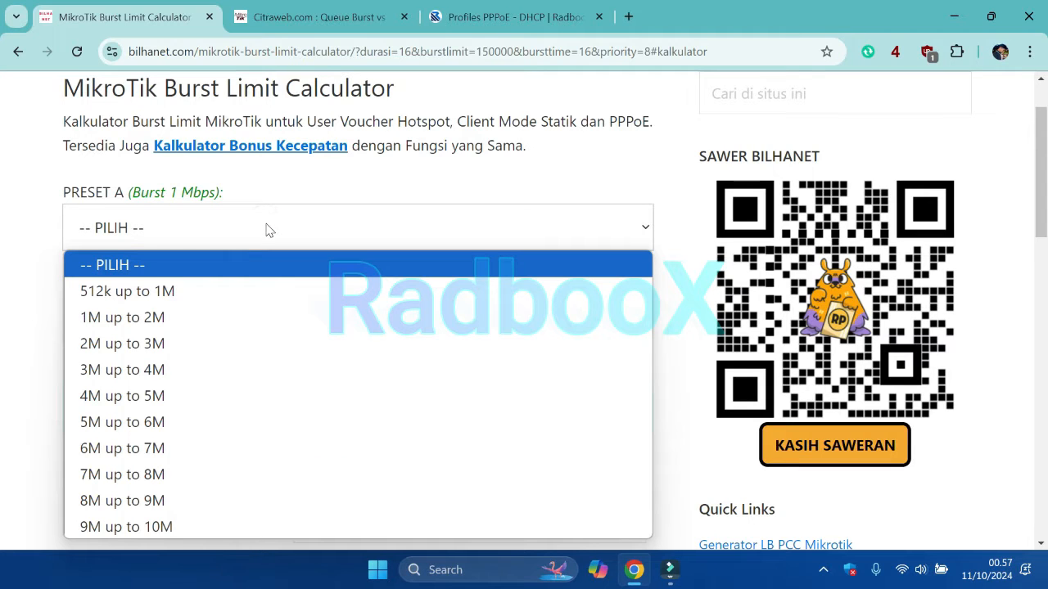
left_click(181, 422)
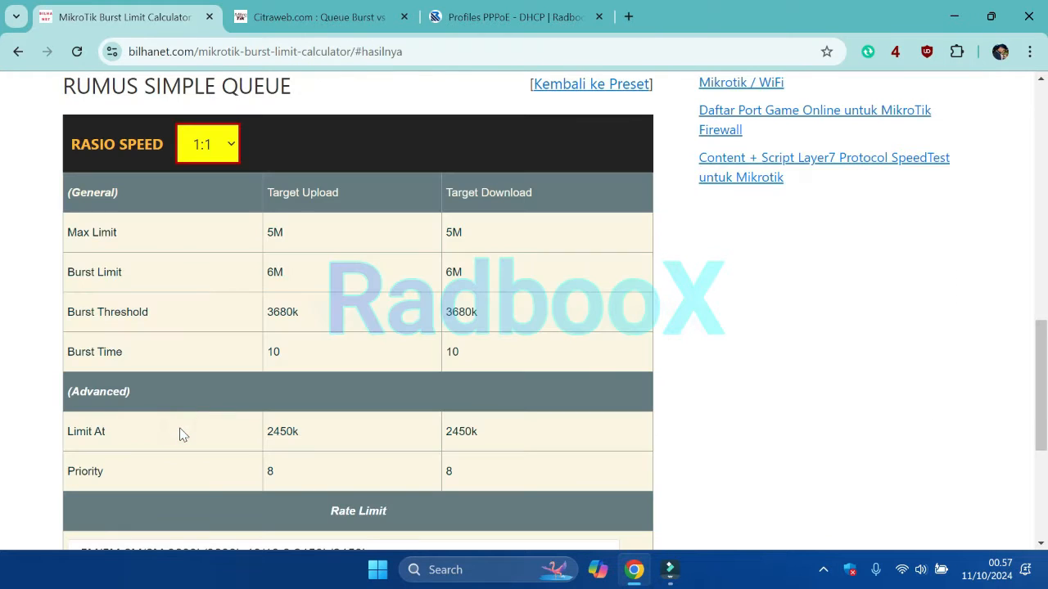
Examine the max limit, burst limit, burst threshold and burst time rows in the calculated simple queue table
scroll(258, 332, "down", 1)
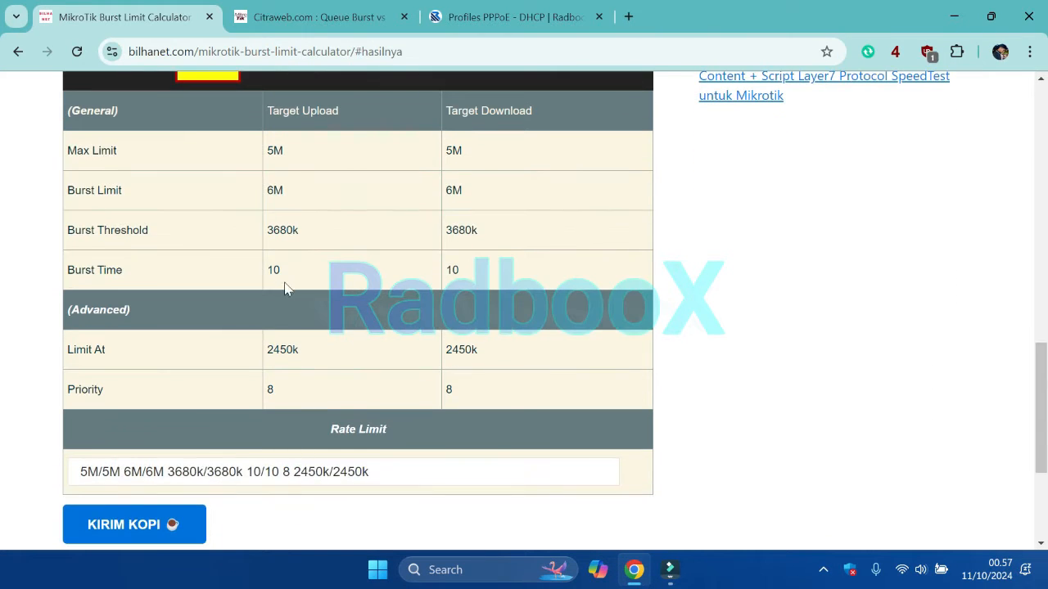
scroll(293, 394, "up", 1)
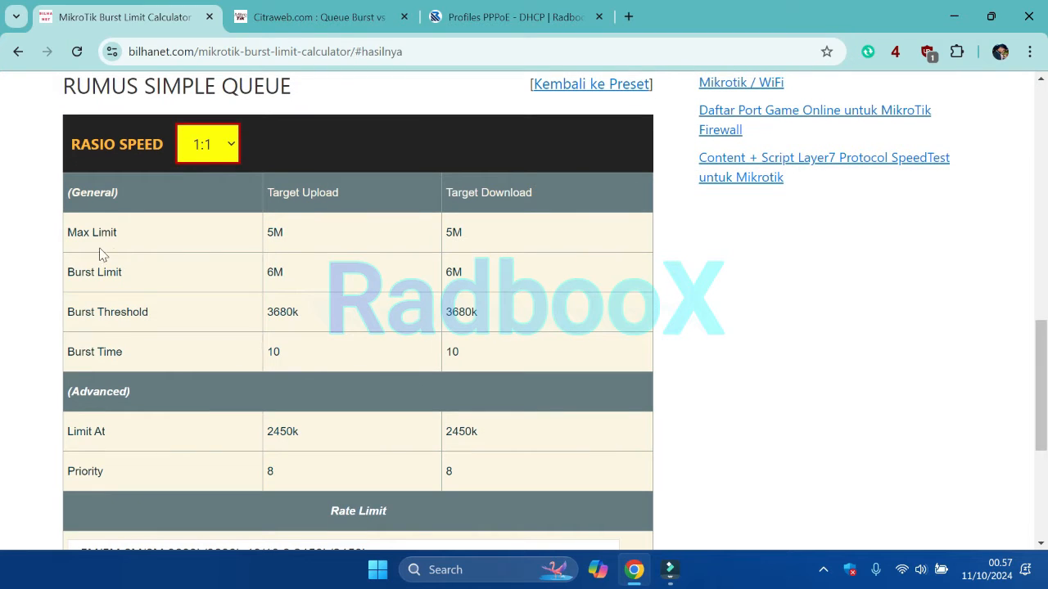
left_click_drag(63, 229, 529, 225)
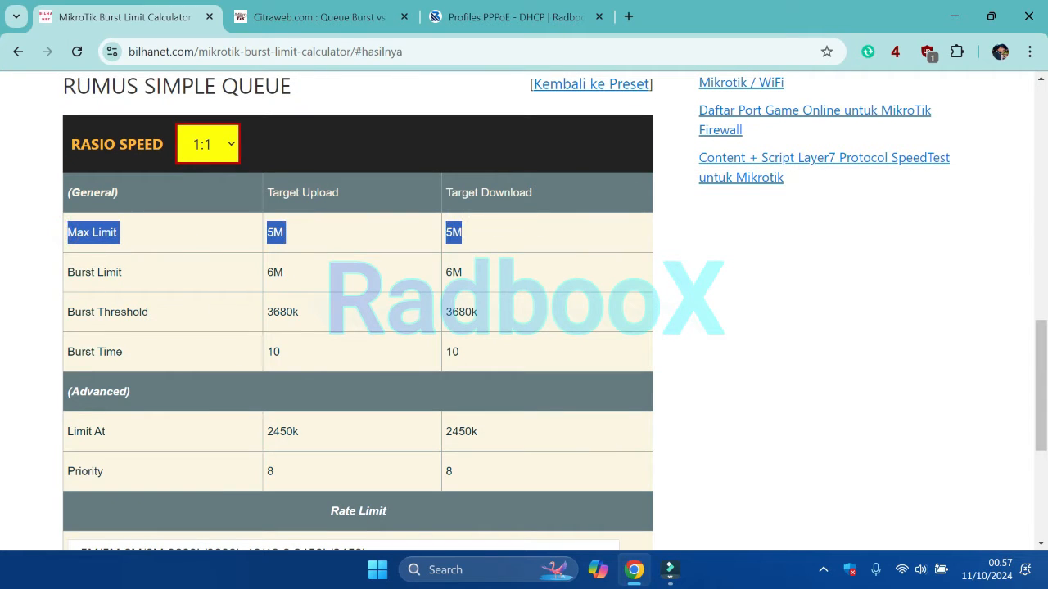
left_click_drag(76, 271, 511, 279)
left_click_drag(62, 312, 498, 306)
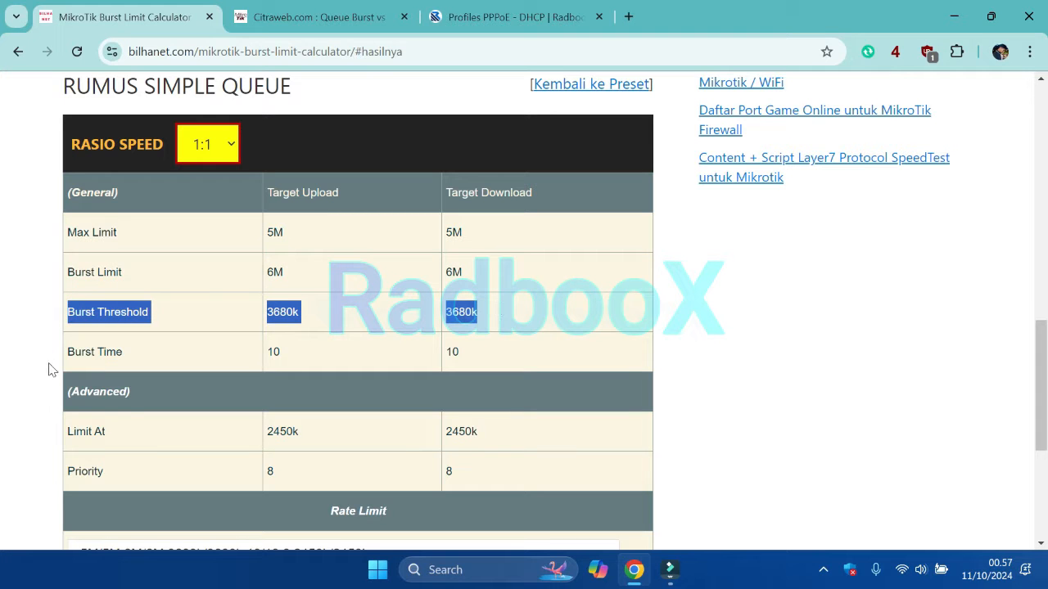
left_click_drag(70, 353, 463, 356)
Change Preset A to "9M up to 10M" and review the calculated upload and download limits
scroll(464, 355, "up", 5)
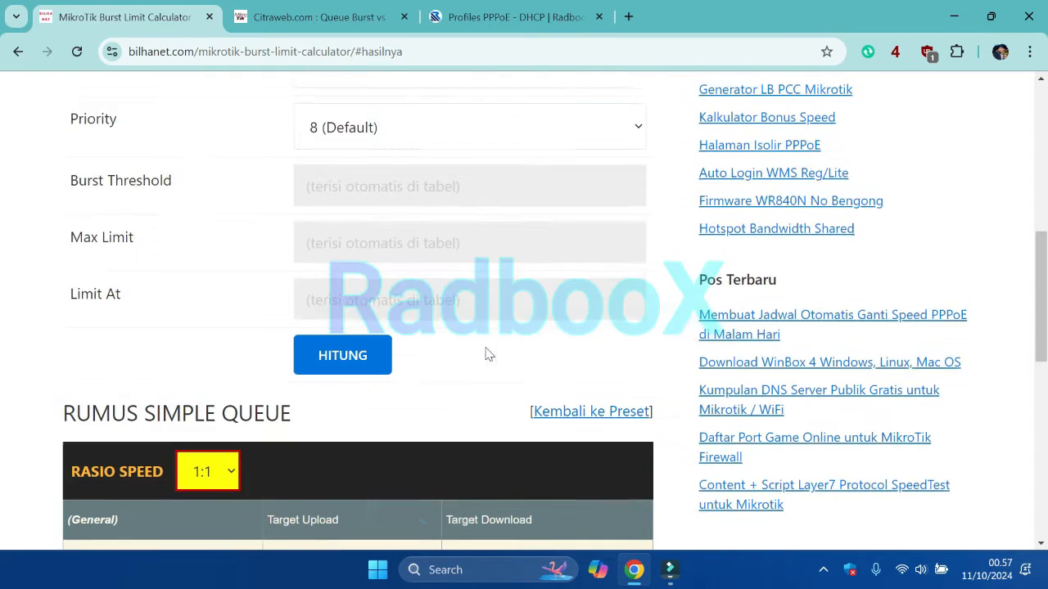
scroll(451, 348, "up", 4)
left_click(179, 263)
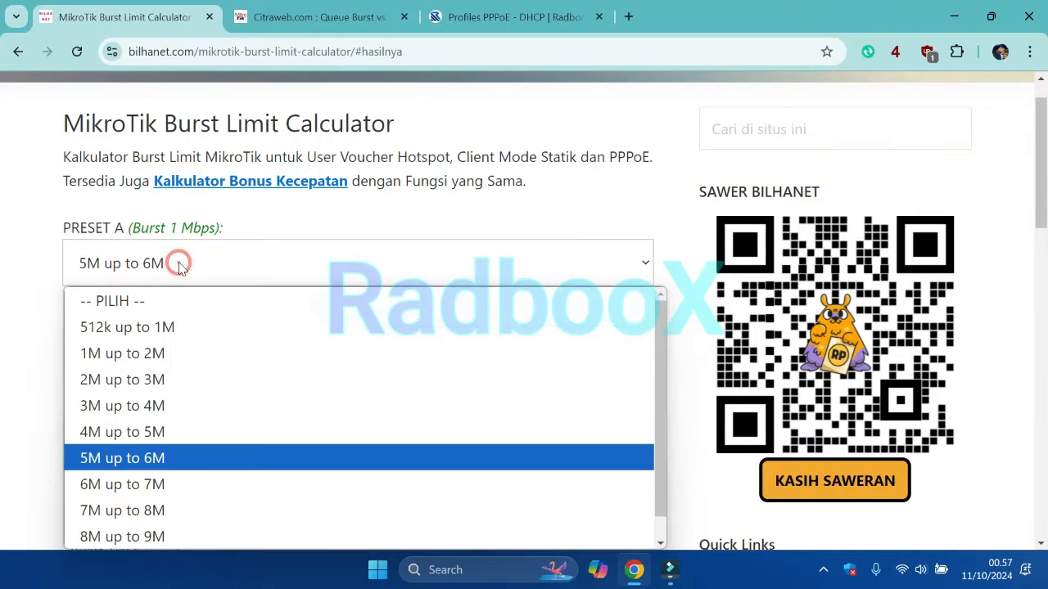
scroll(248, 442, "down", 1)
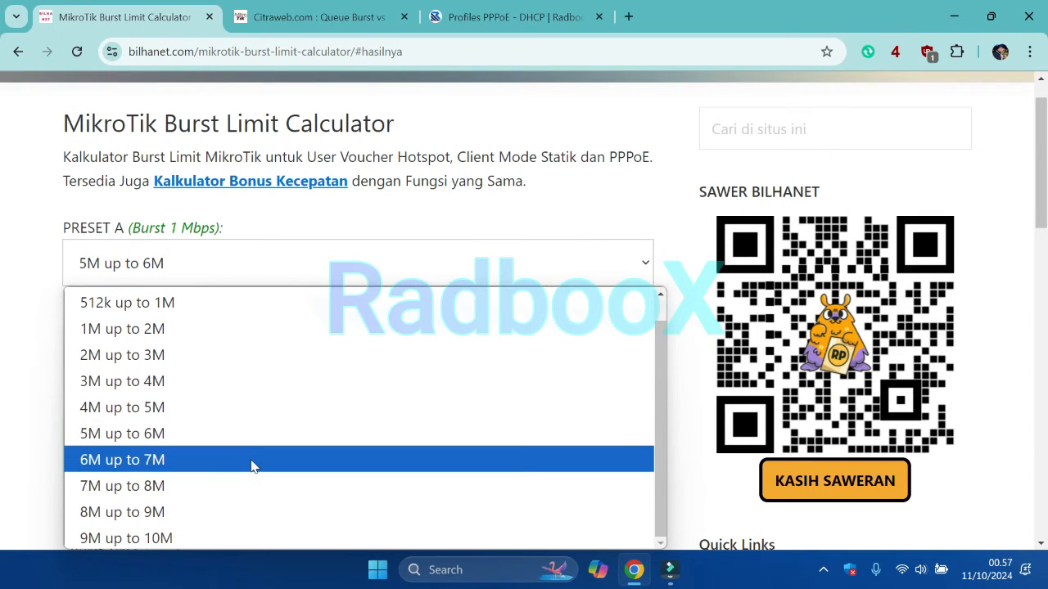
left_click(227, 537)
scroll(295, 393, "down", 1)
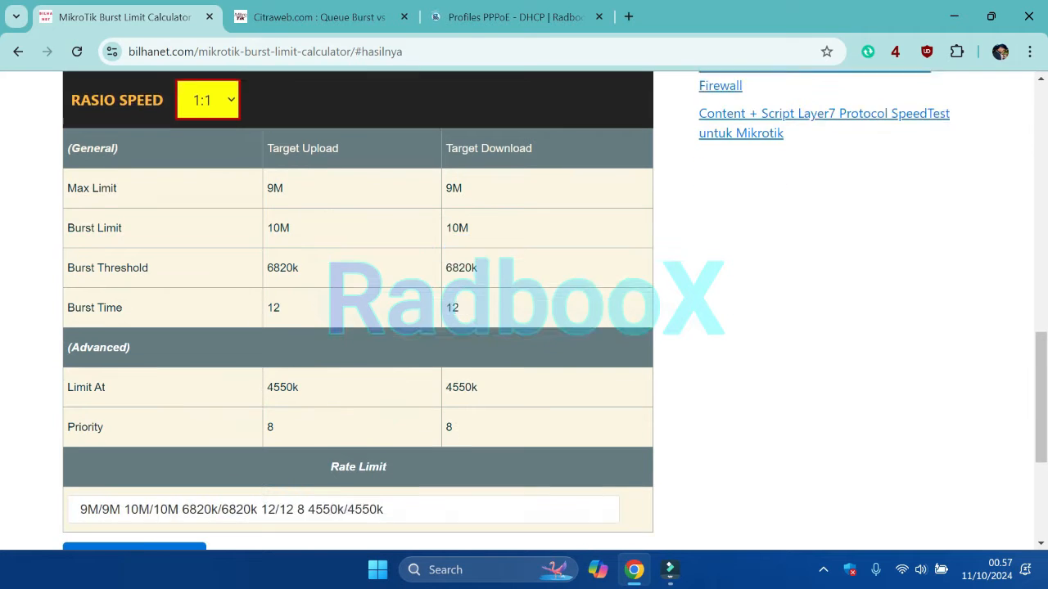
left_click_drag(264, 148, 539, 158)
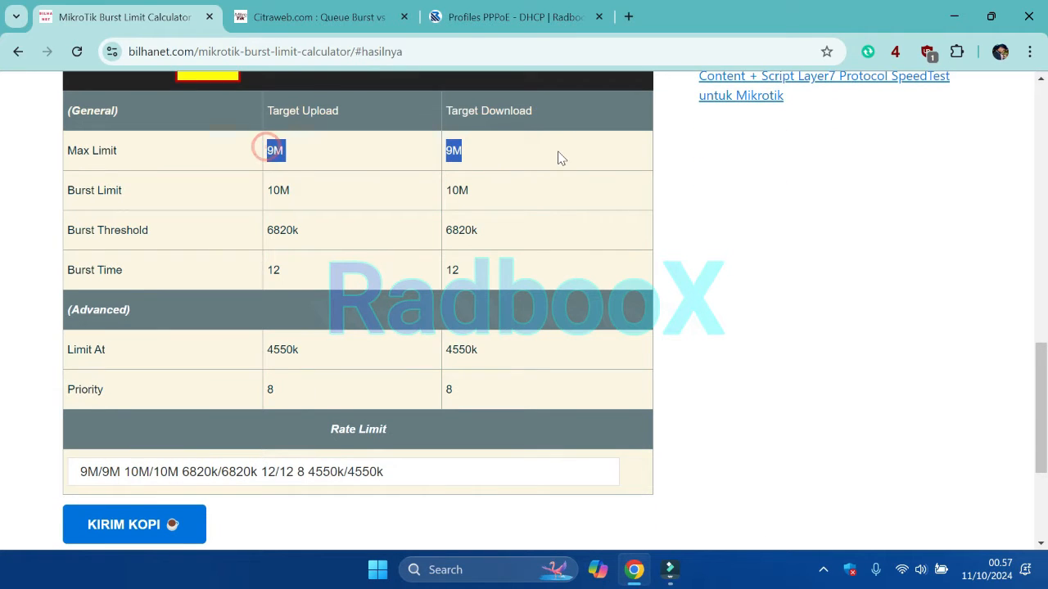
scroll(495, 269, "up", 1)
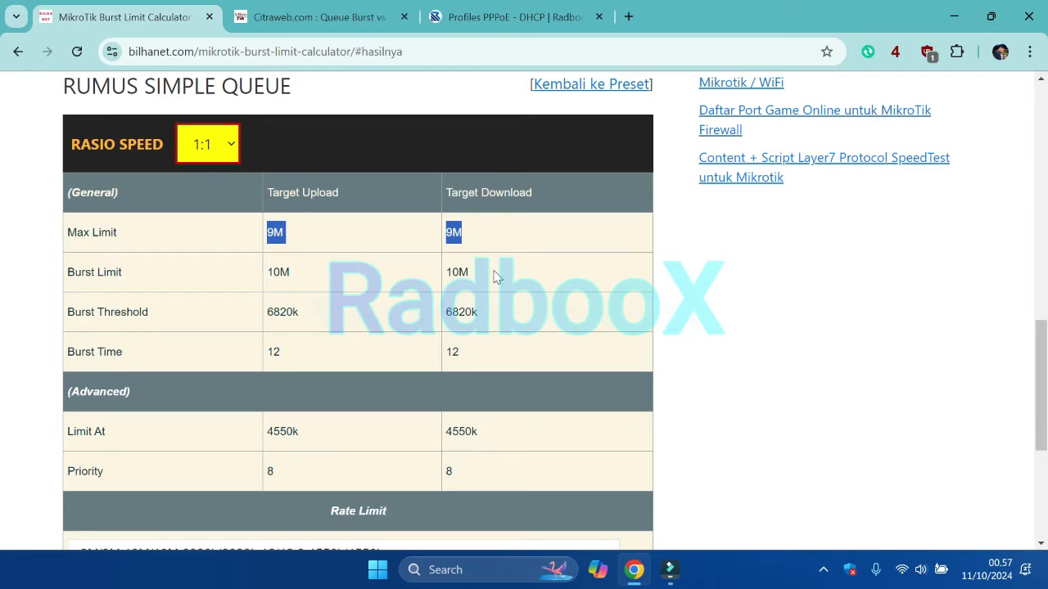
scroll(495, 277, "down", 1)
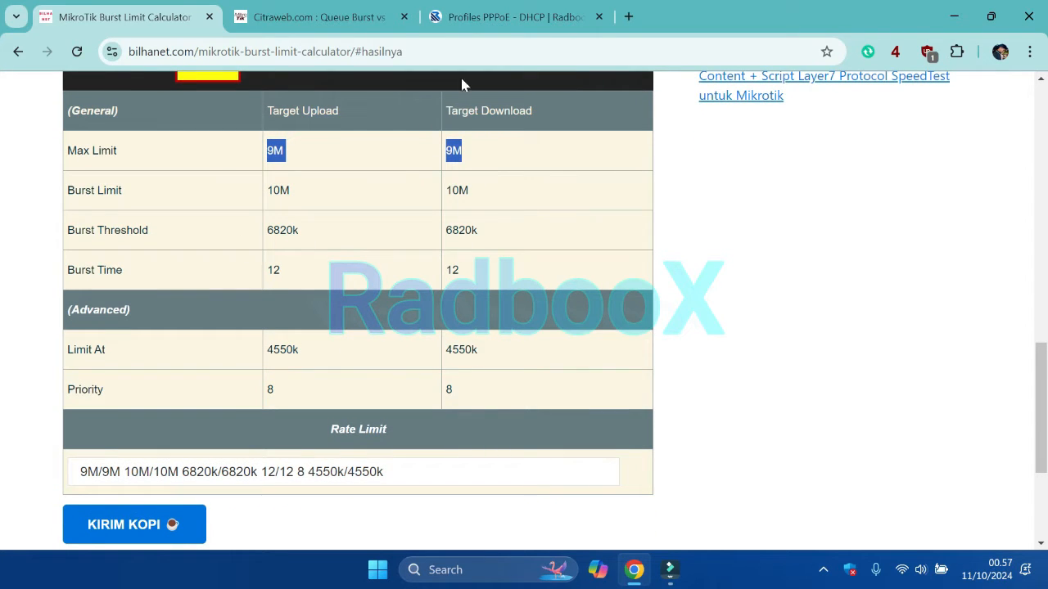
Switch to the RadbooX PPPoE profiles page and start a new profile named "Up To 15Mbps" priced at 175.000
left_click(497, 20)
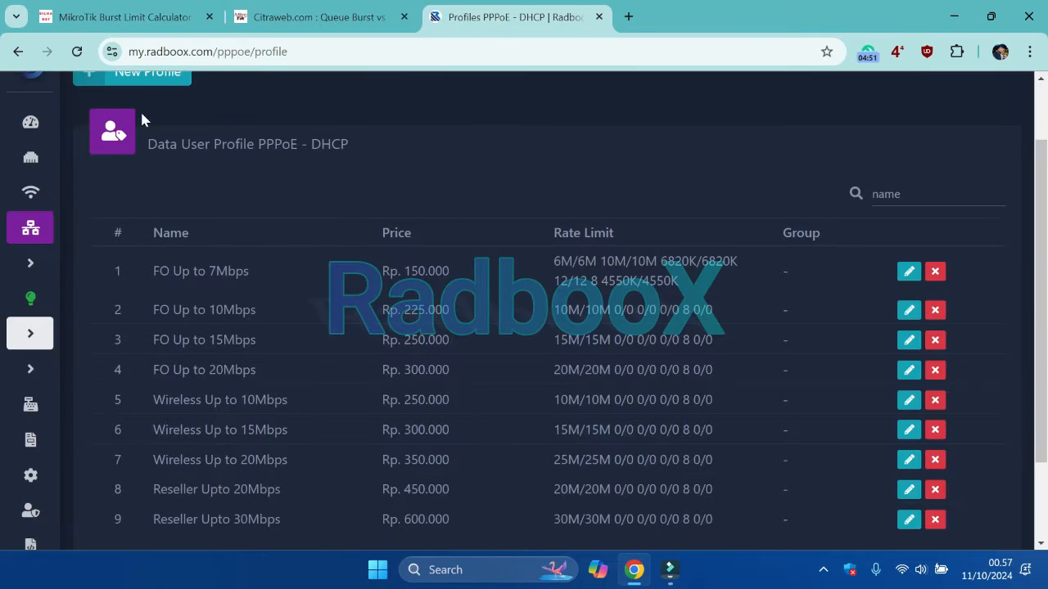
scroll(141, 119, "up", 1)
left_click(148, 153)
left_click(378, 203)
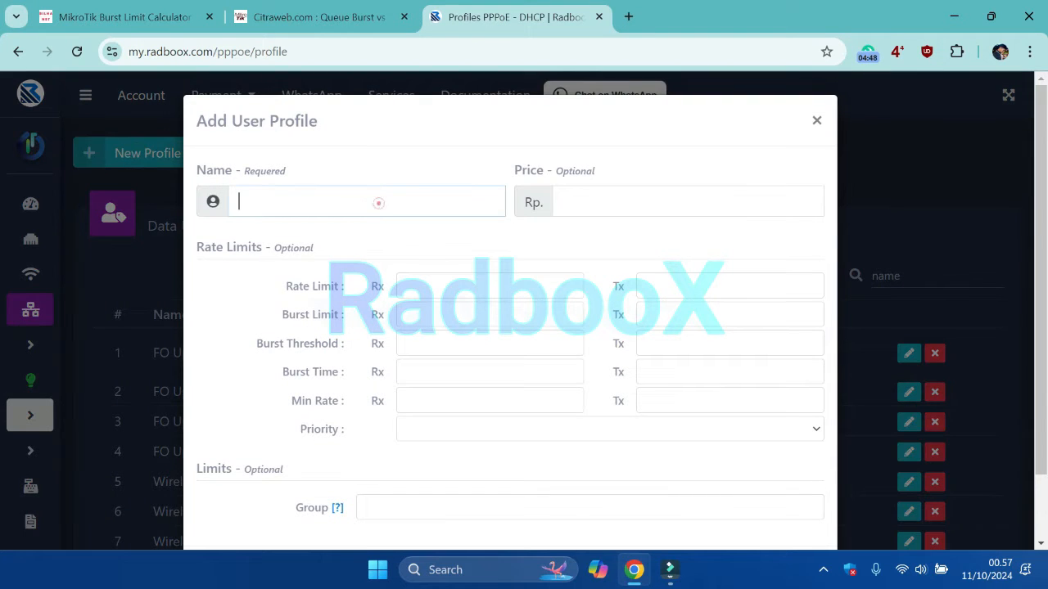
type("Up To 15Mbps")
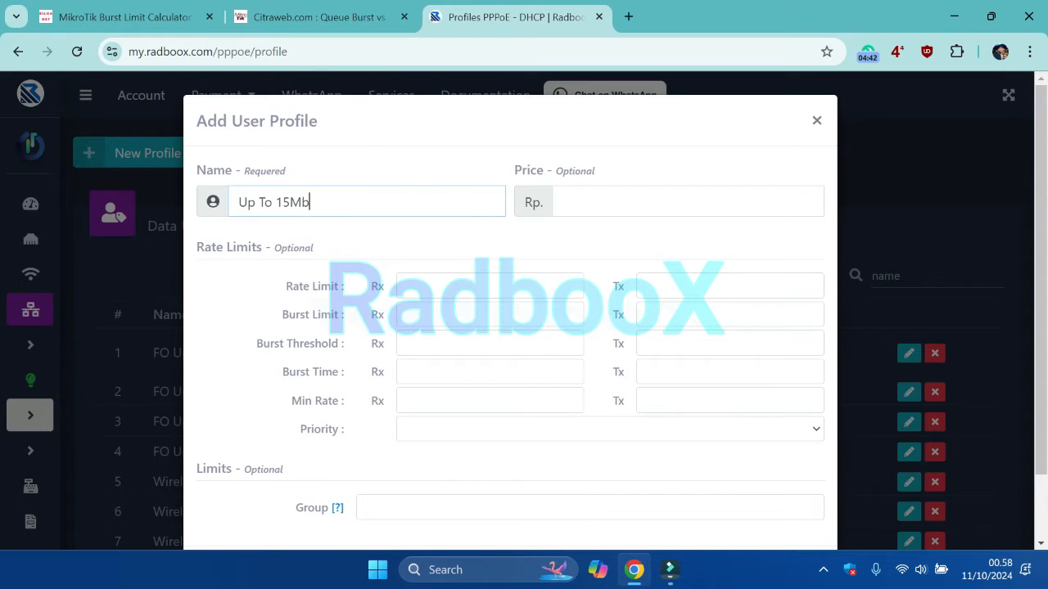
key("Tab")
type("17.5000")
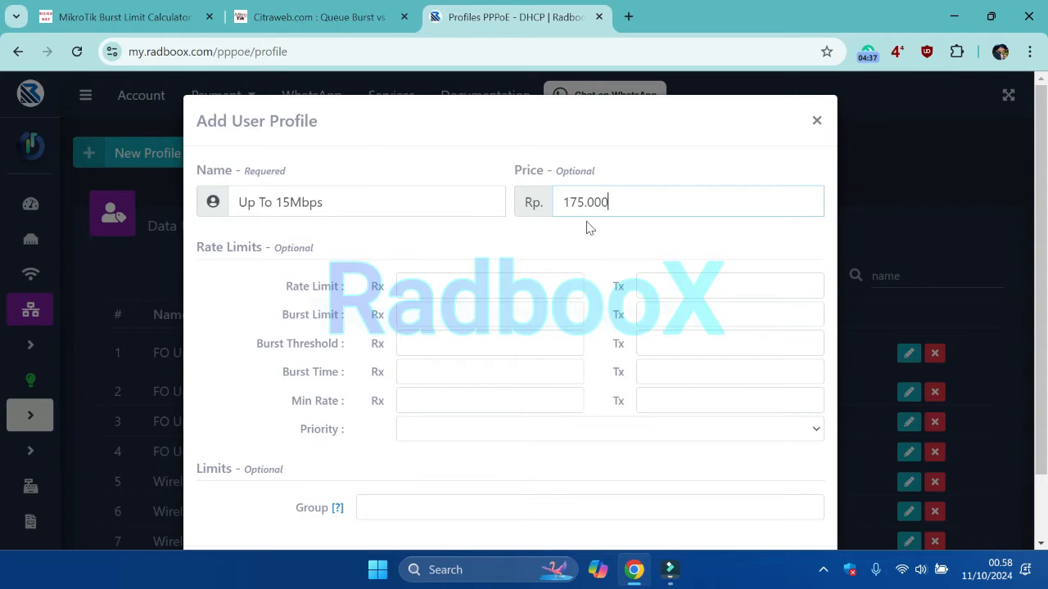
key("Tab")
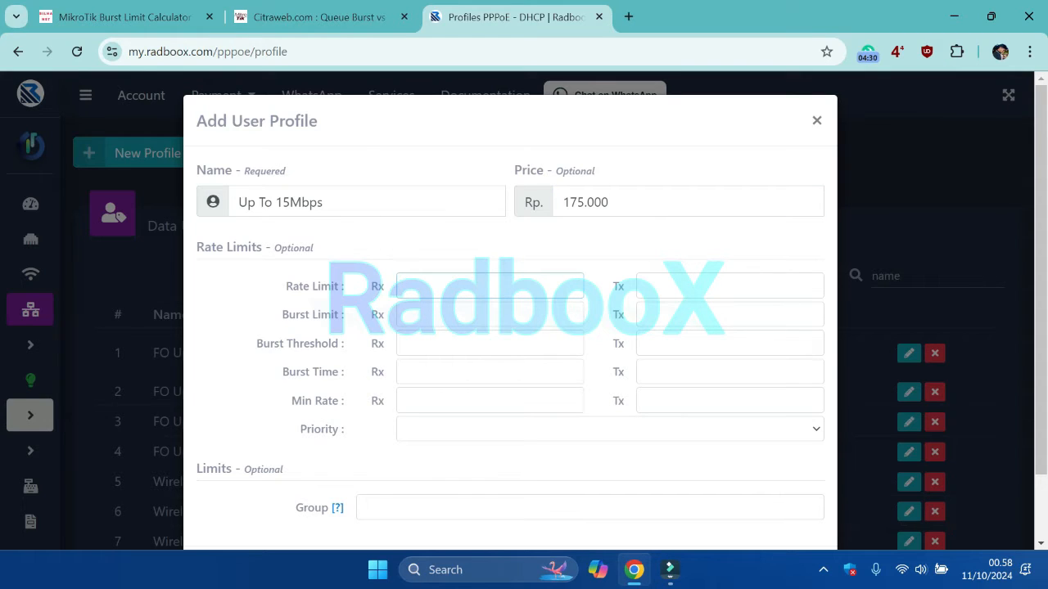
left_click(343, 207)
key("ctrl+shift+Left")
key("ctrl+shift+Left")
key("ctrl+shift+Left")
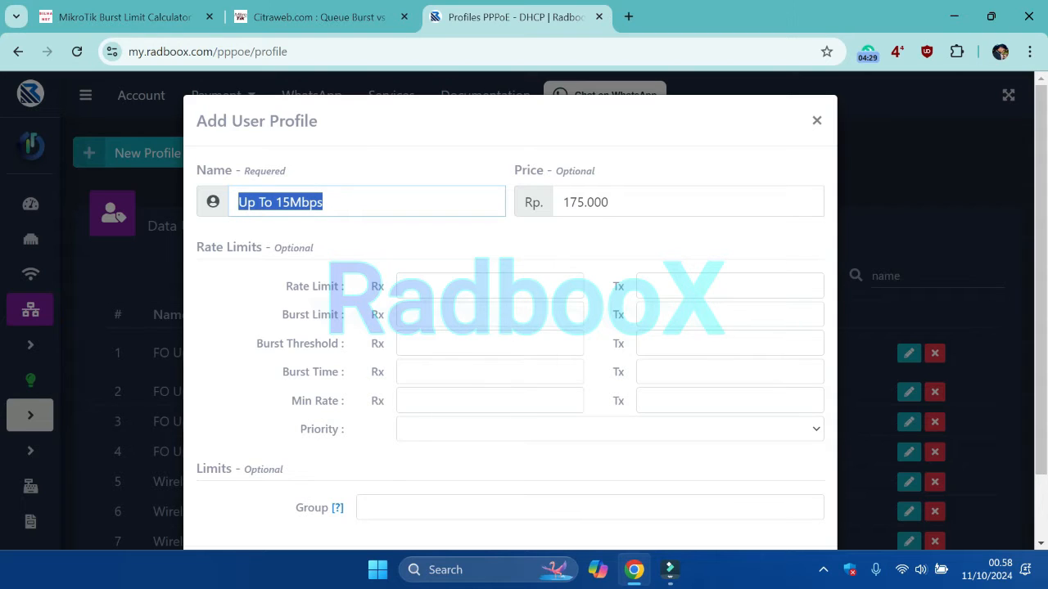
Set the profile's rate limit to 7m and its burst limit to 15m, for both Rx and Tx
left_click(481, 287)
type("7m")
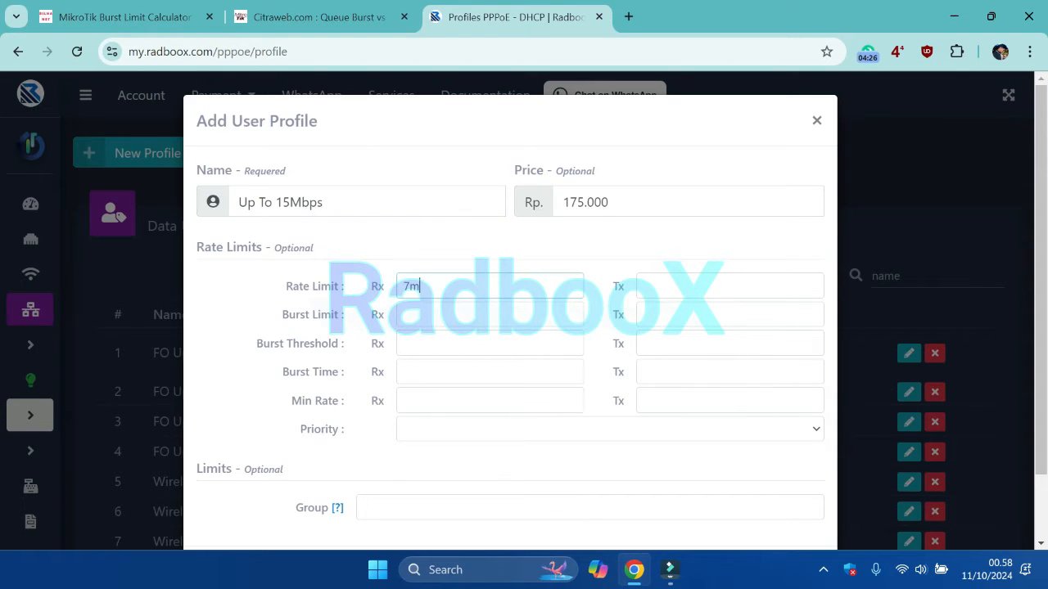
key("Tab")
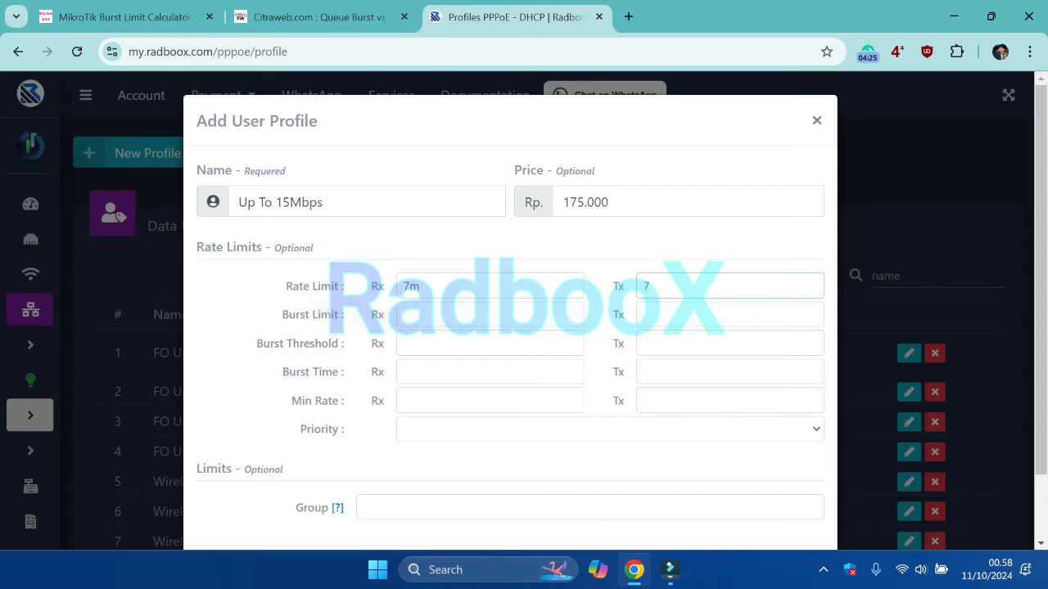
left_click(481, 317)
type("15m")
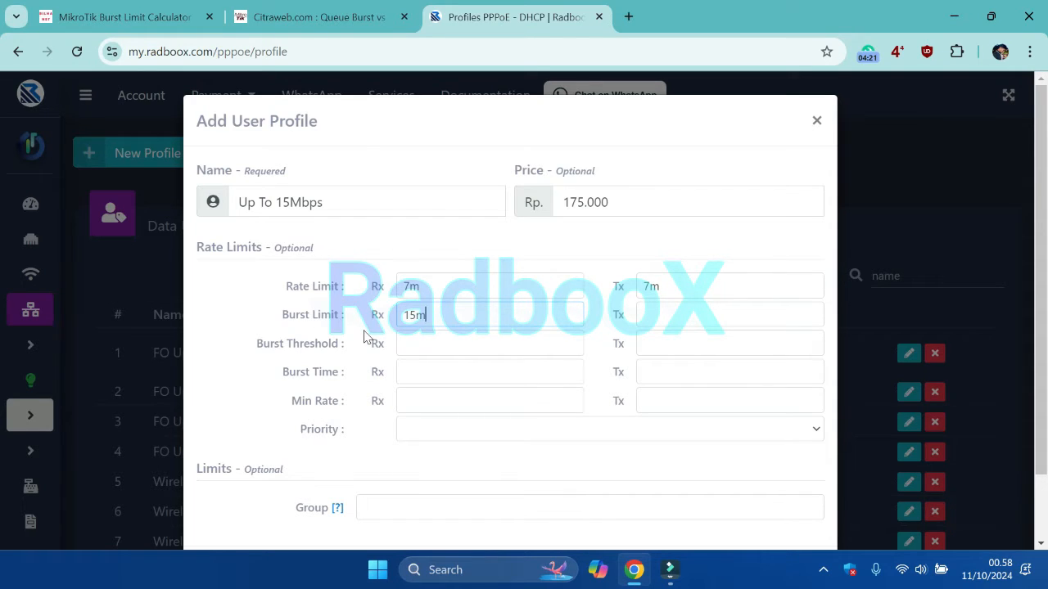
type("15m")
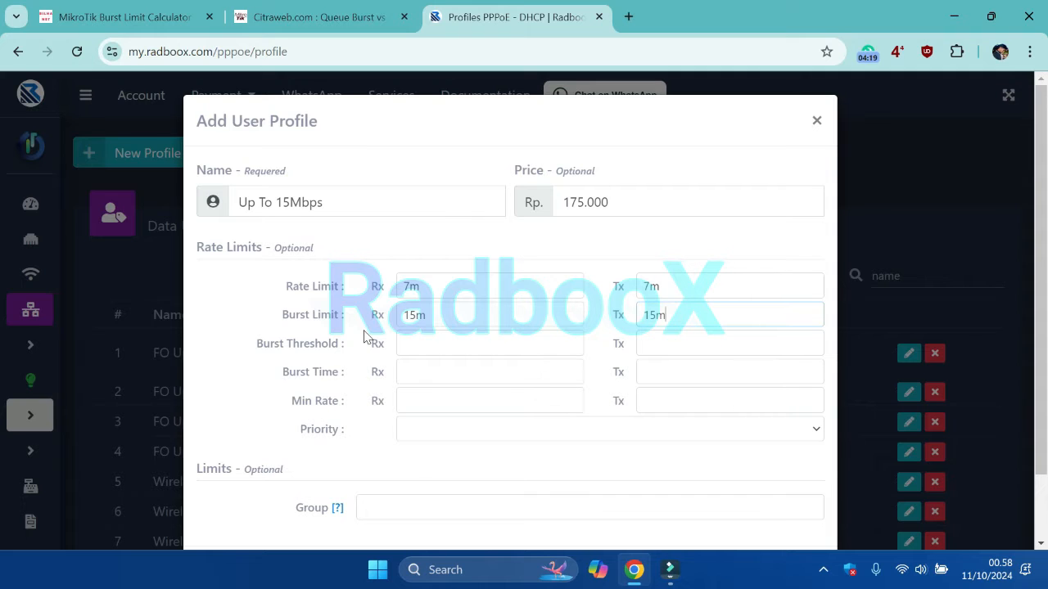
key("Tab")
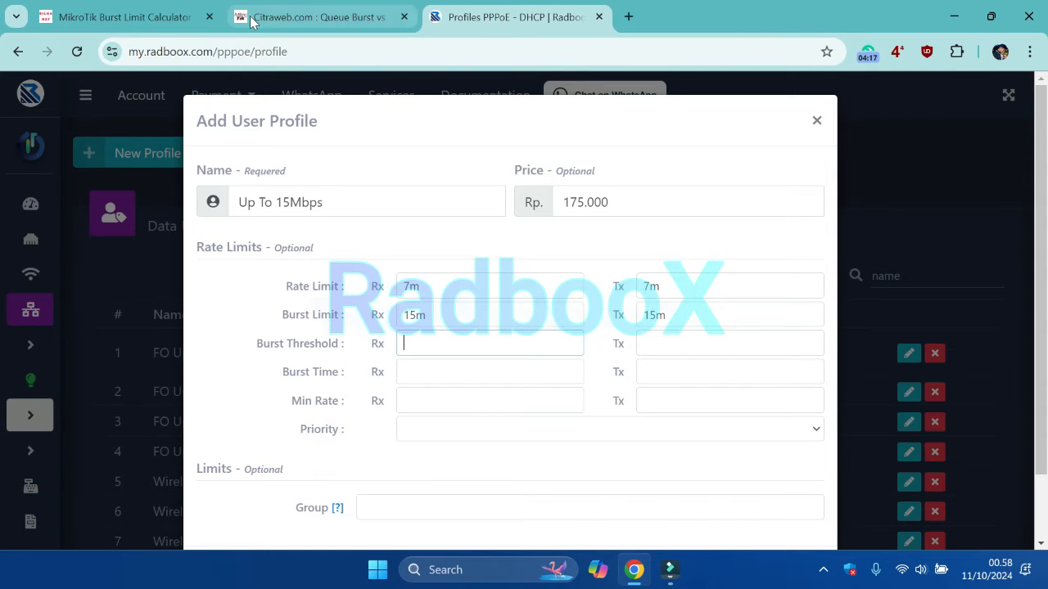
Compare the max limit in the Citraweb article's example queue with the rate limit setting in the new RadbooX profile
left_click(287, 18)
scroll(680, 319, "up", 1)
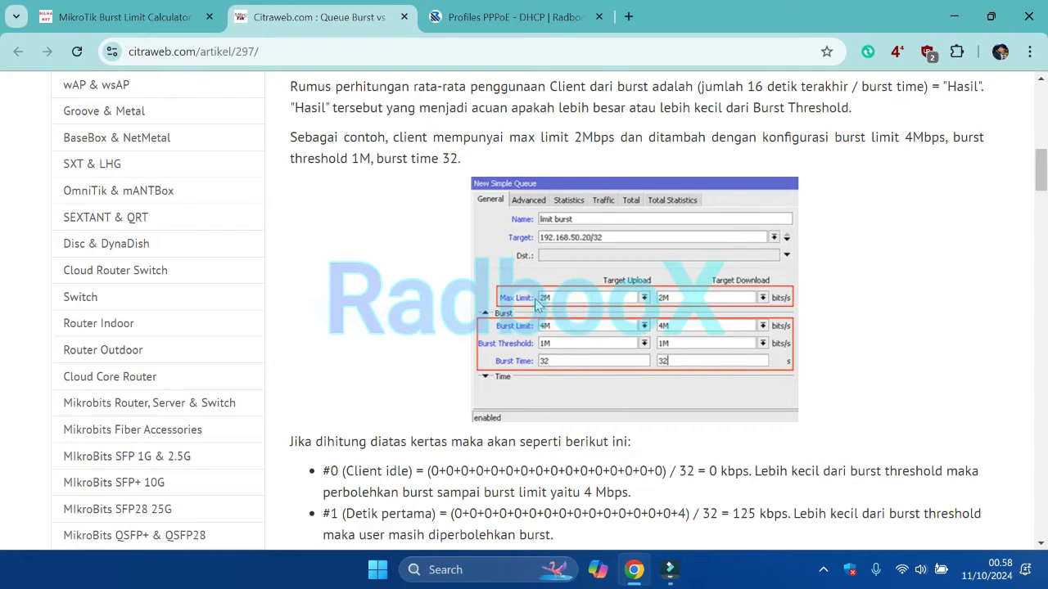
left_click(500, 20)
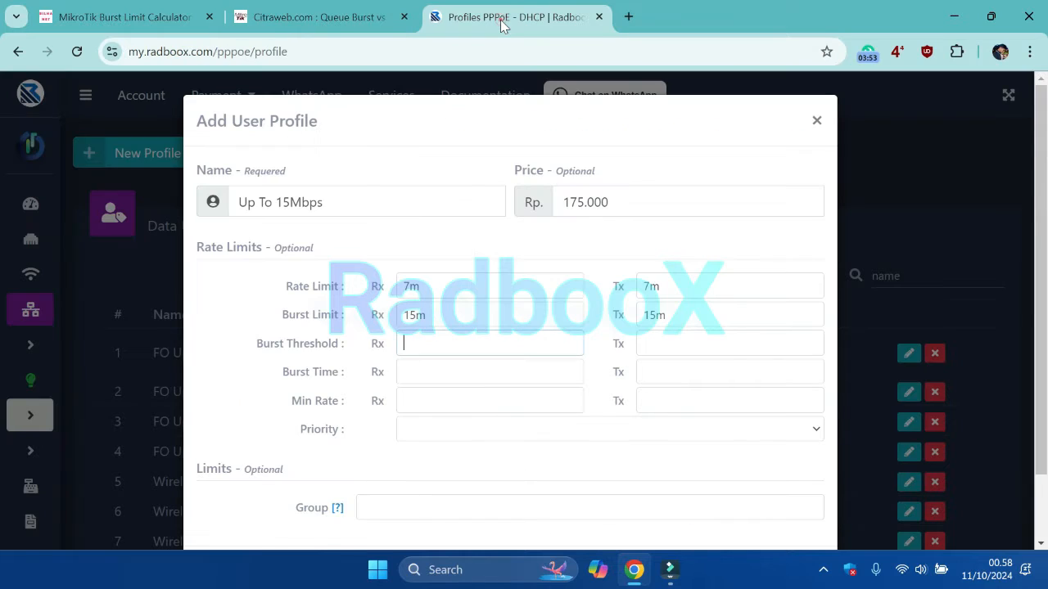
left_click_drag(281, 286, 356, 287)
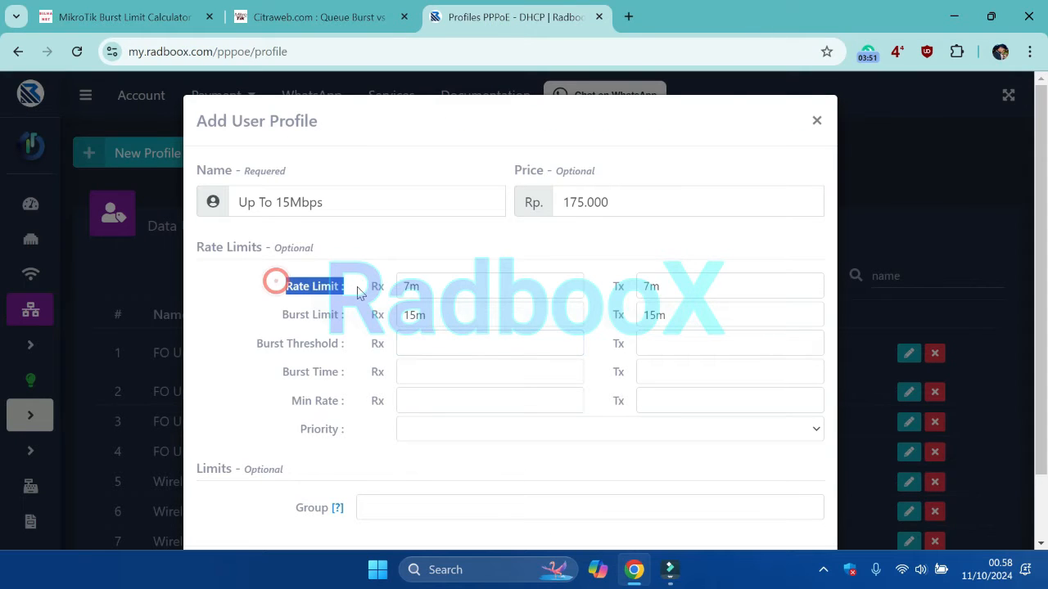
Compare the profile's burst limit and burst threshold settings with those in the Citraweb article's example queue
left_click_drag(280, 316, 276, 313)
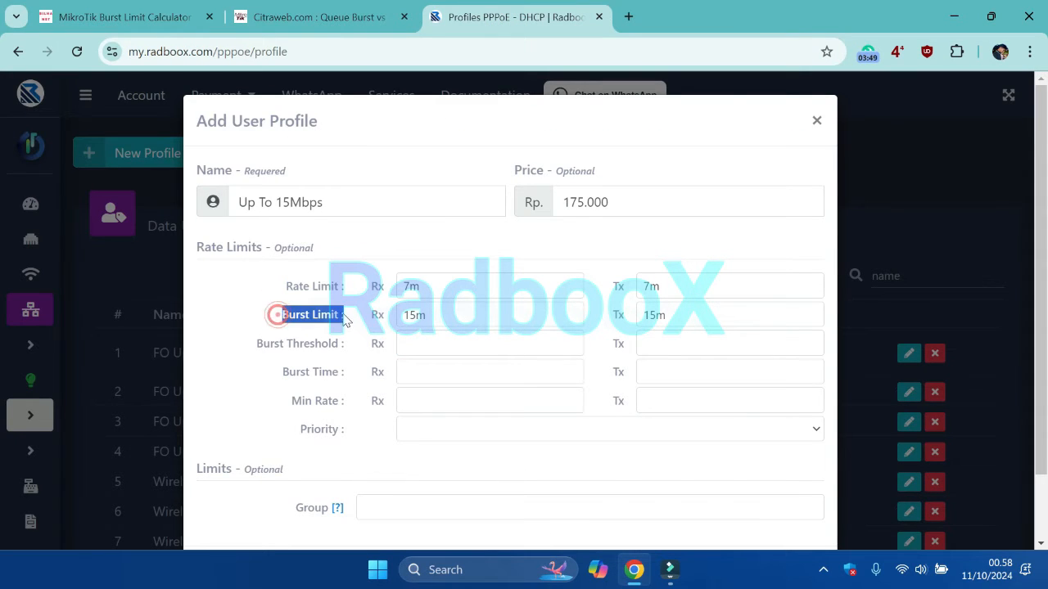
left_click(319, 16)
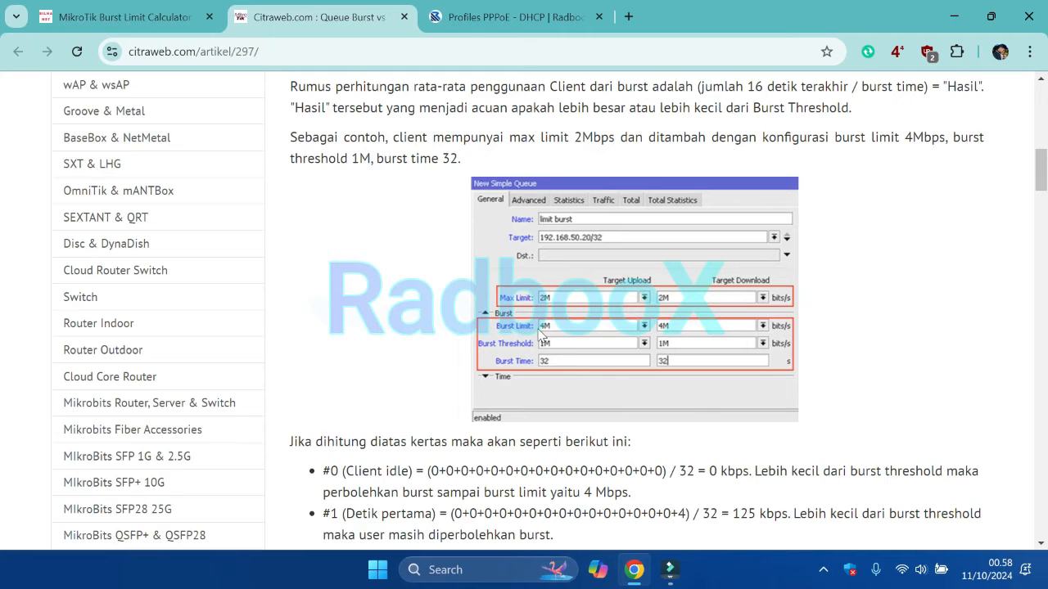
left_click(501, 17)
left_click_drag(253, 347, 341, 351)
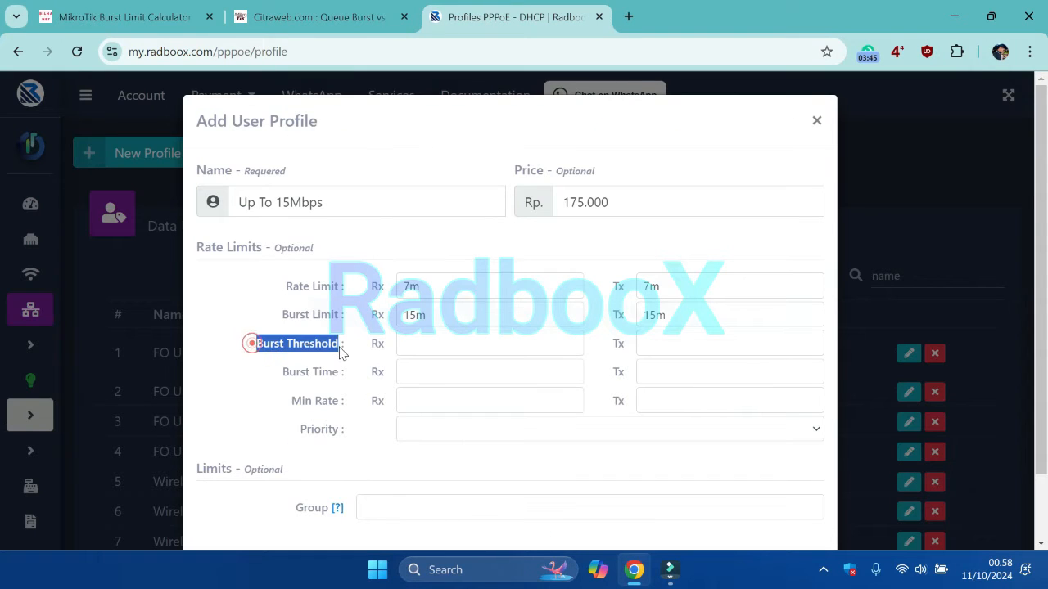
left_click(319, 16)
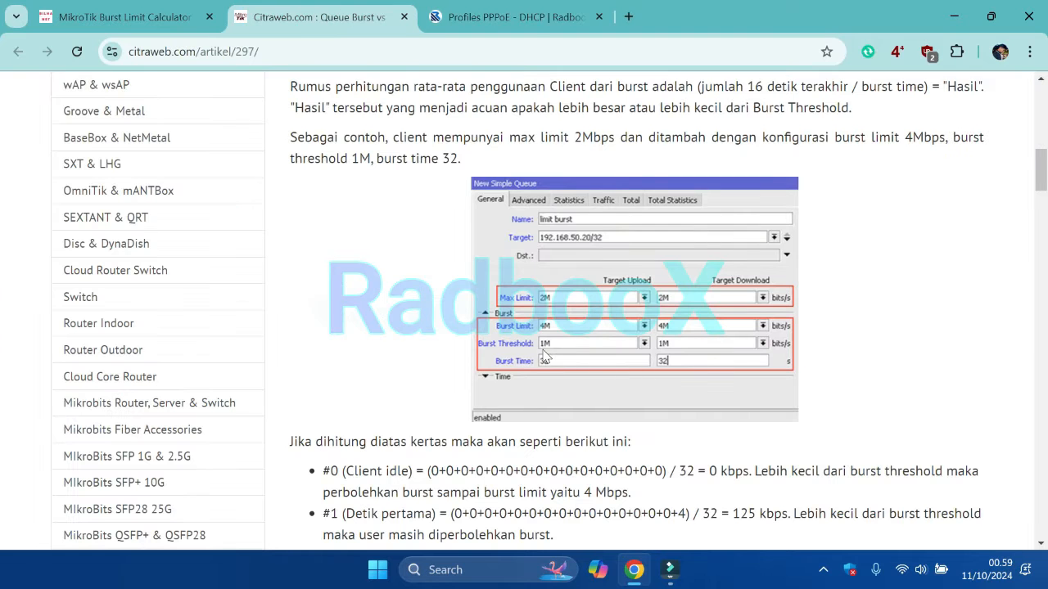
left_click(496, 27)
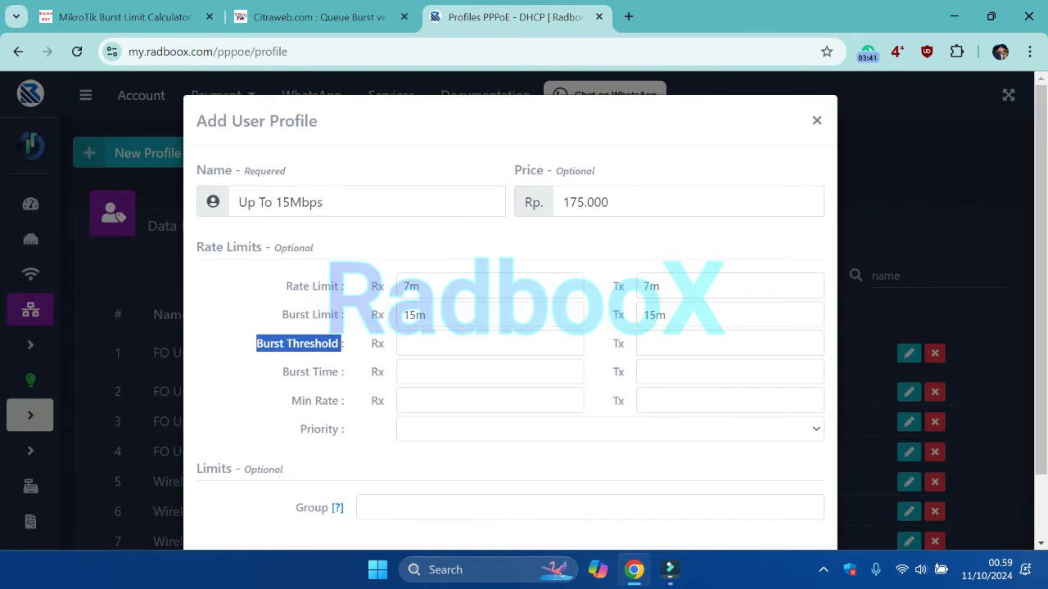
Set the profile's burst threshold to 4m for both Rx and Tx
left_click(404, 344)
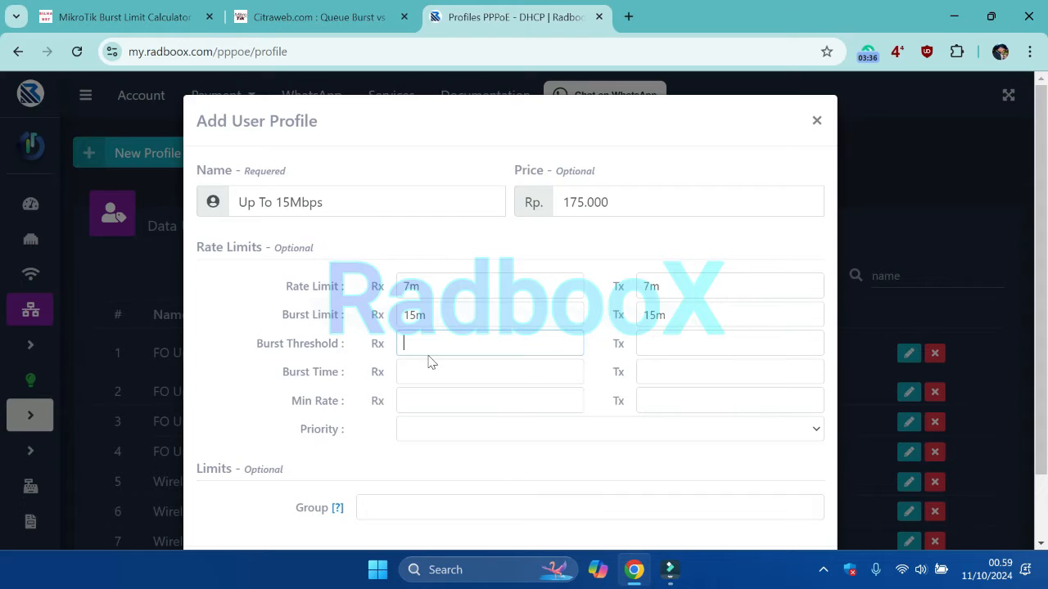
type("4m")
key("Tab")
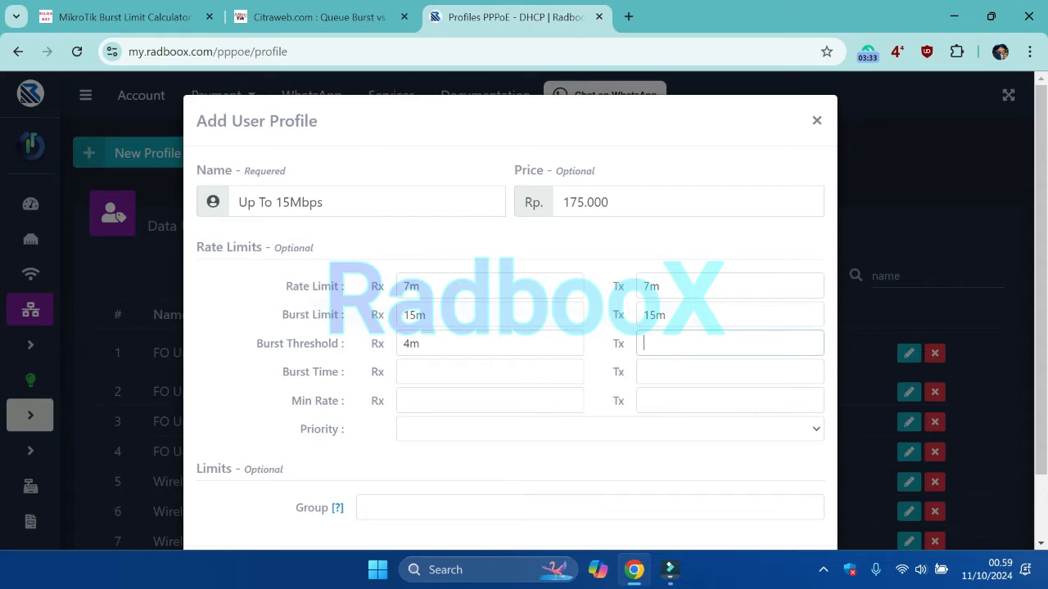
type("4m")
Set the profile's burst time to 16 for both Rx and Tx
left_click(417, 381)
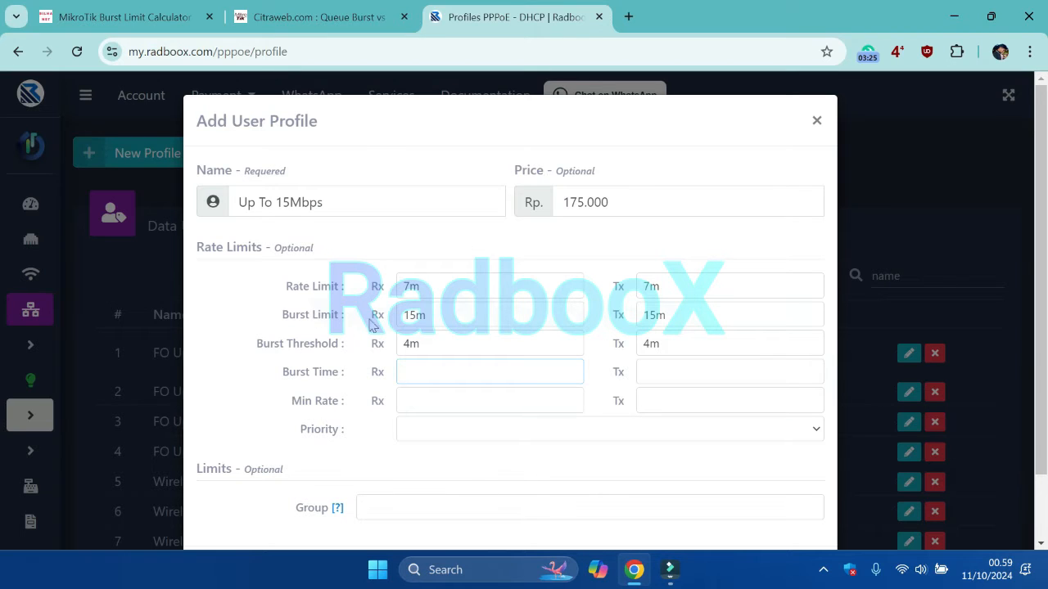
double_click(405, 315)
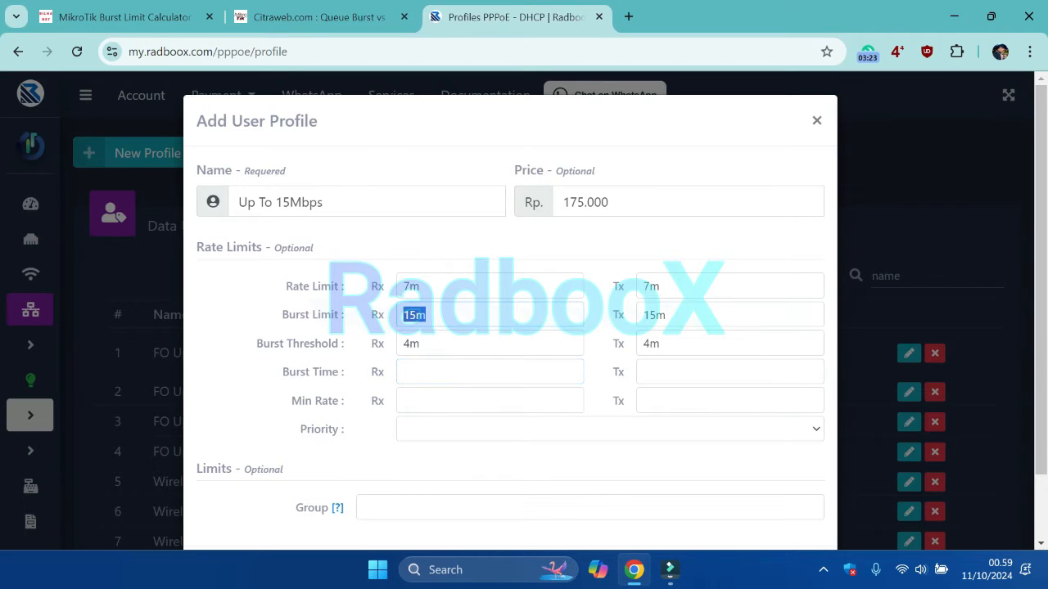
left_click(421, 379)
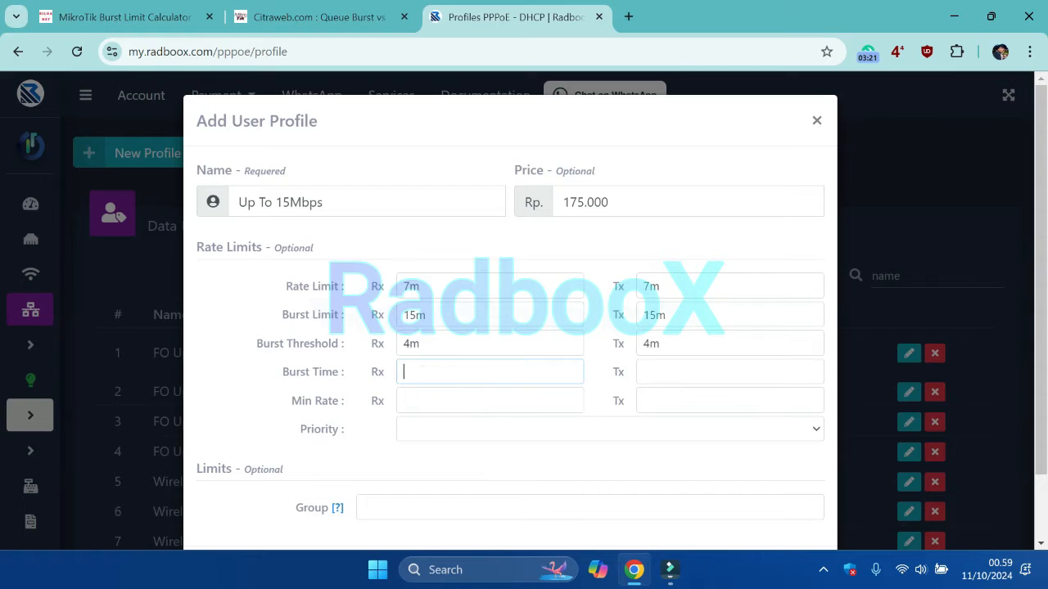
left_click(651, 379)
type("16")
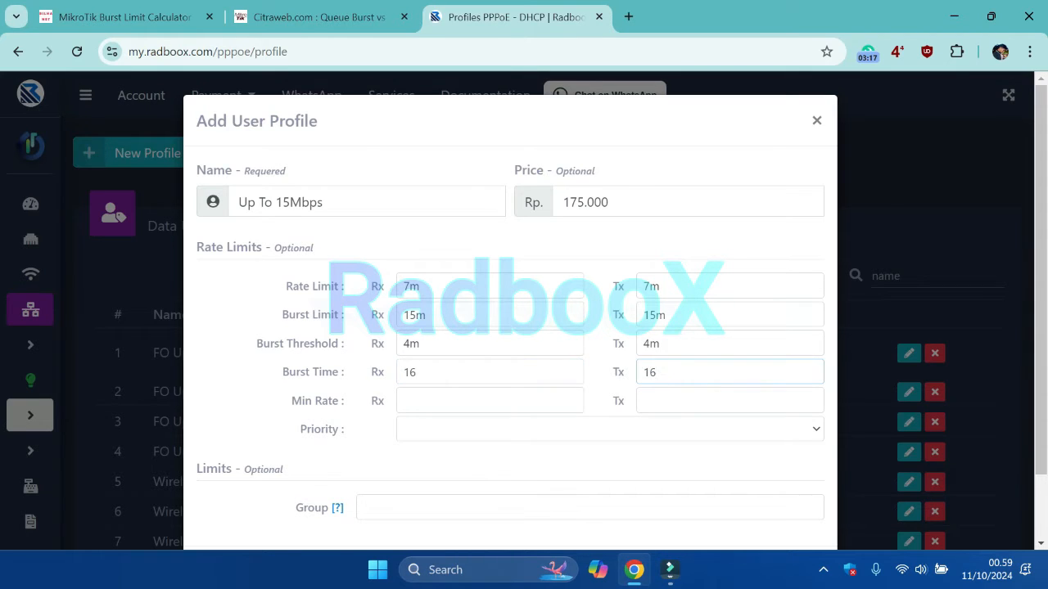
Try a burst time of 32 for Rx and clear the Tx burst time
double_click(559, 370)
type("3")
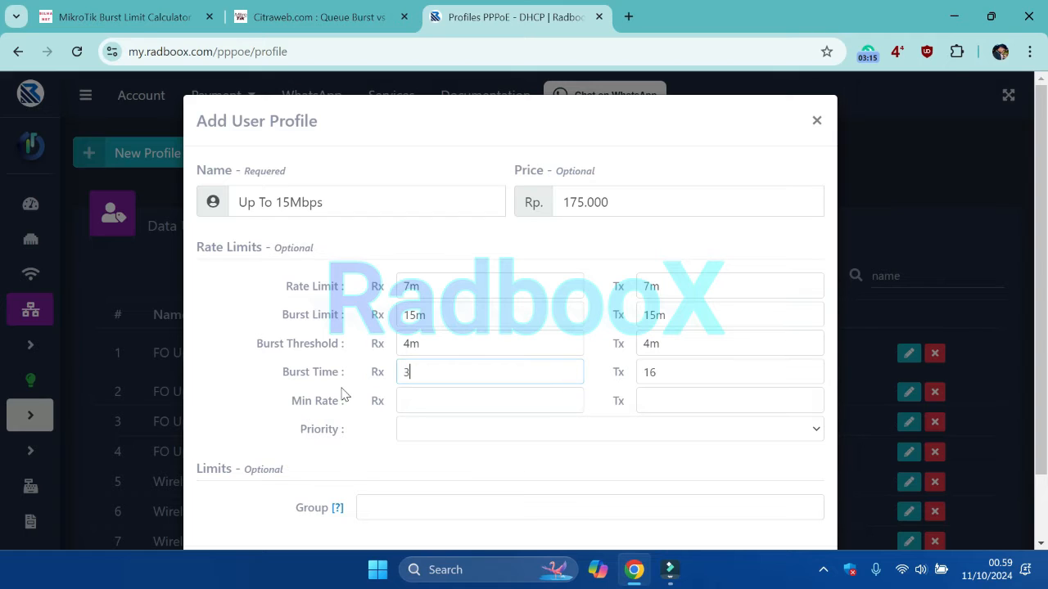
type("2")
double_click(674, 374)
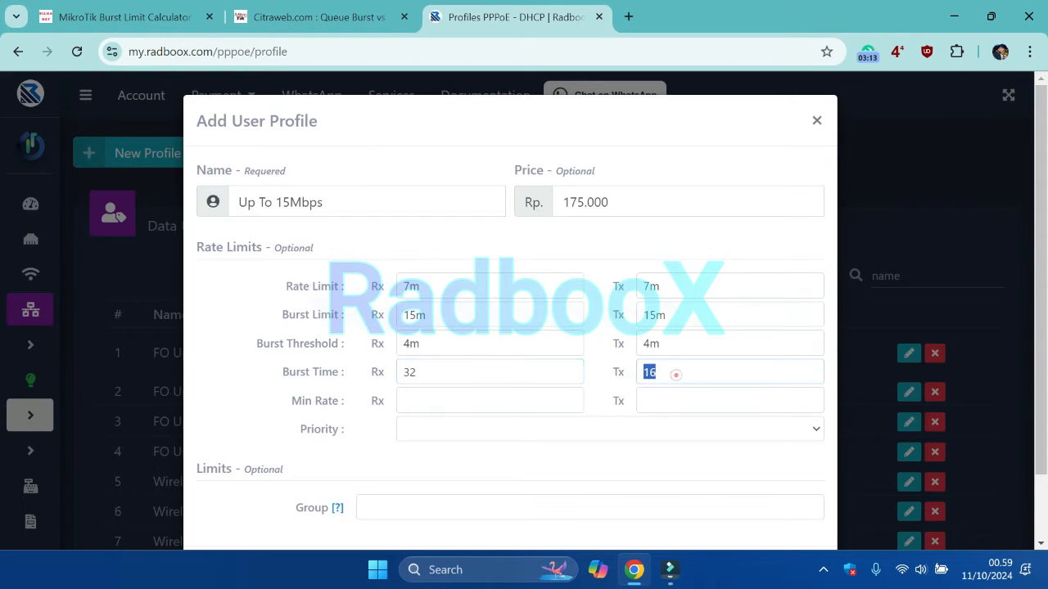
key("BackSpace")
left_click_drag(663, 373, 628, 374)
double_click(659, 374)
Return the burst time to 16 for both Rx and Tx
left_click(577, 373)
double_click(578, 374)
type("16")
key("Tab")
type("16")
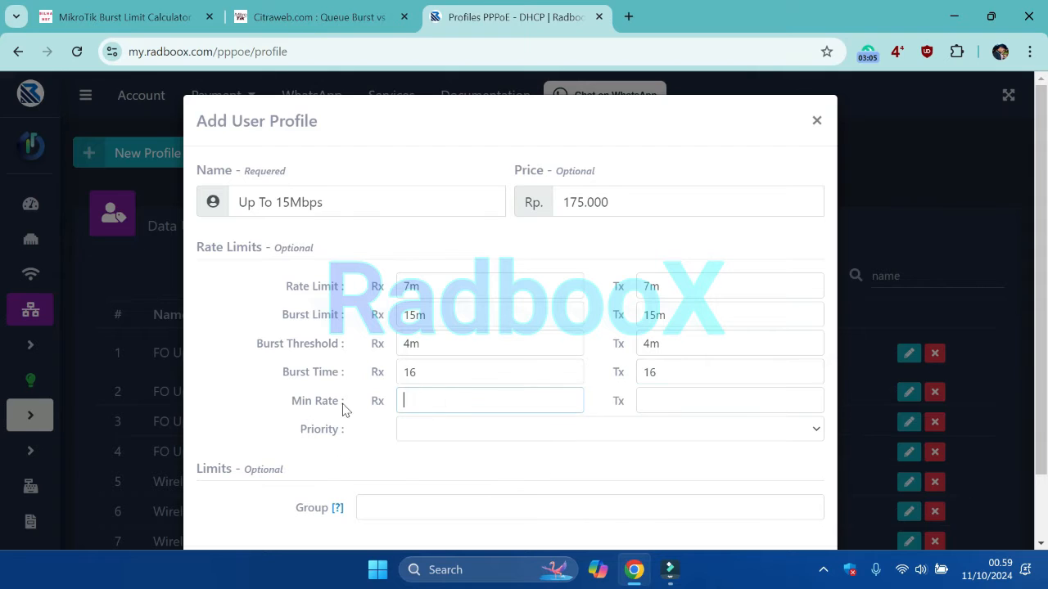
Look for the min rate equivalent in the Citraweb example queue and in the burst limit calculator's Limit At row
key("ctrl+shift+Tab")
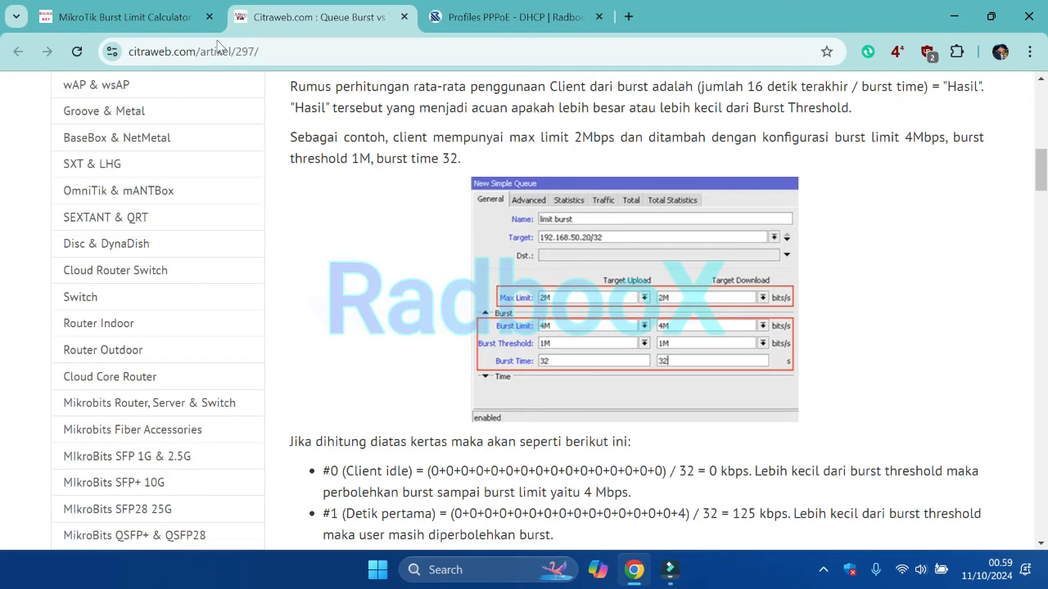
left_click(456, 22)
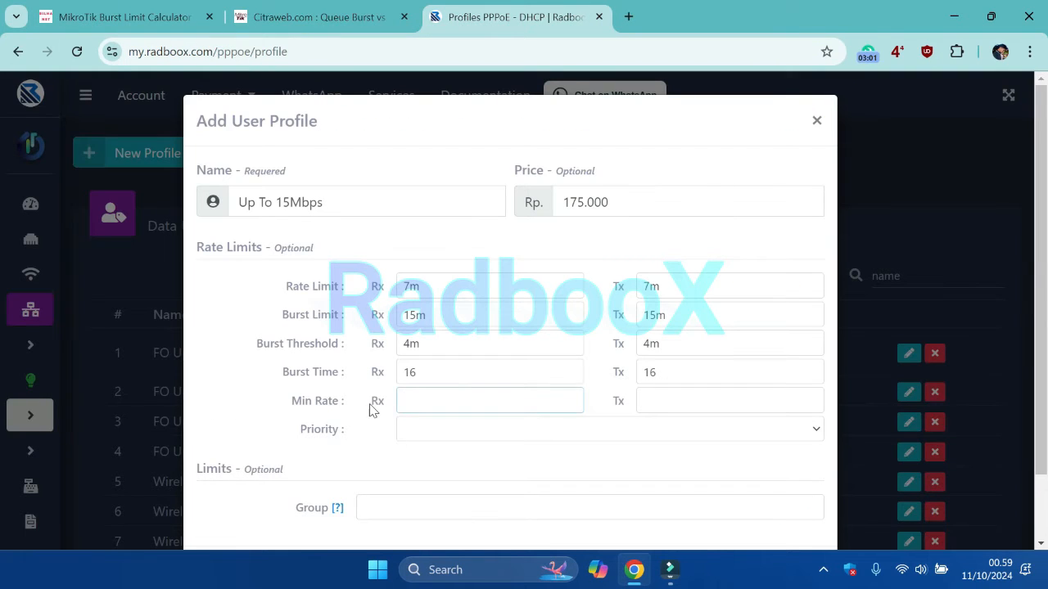
left_click(163, 16)
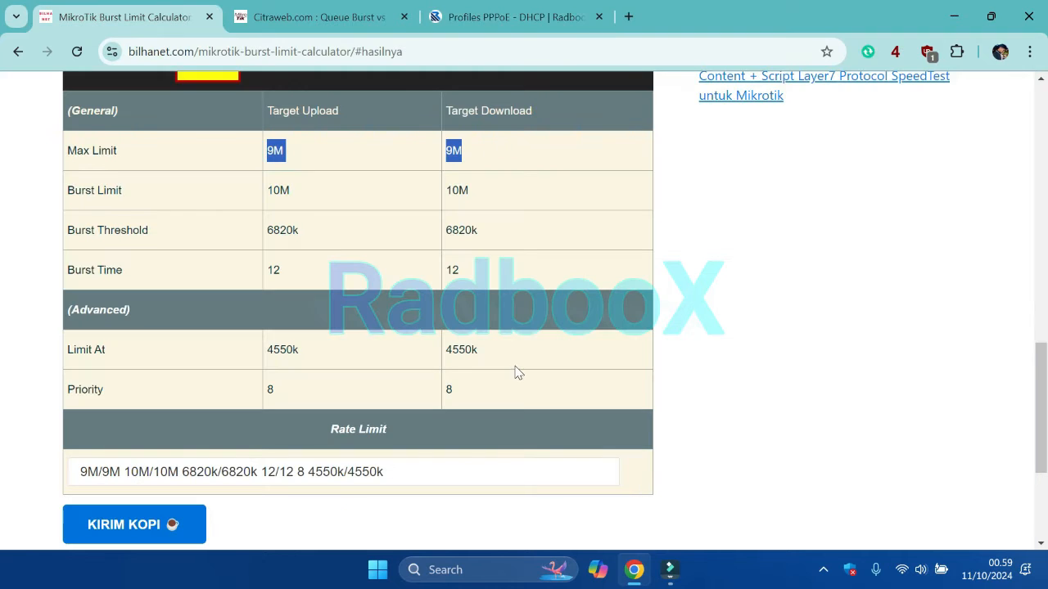
left_click_drag(65, 350, 494, 354)
scroll(495, 328, "up", 1)
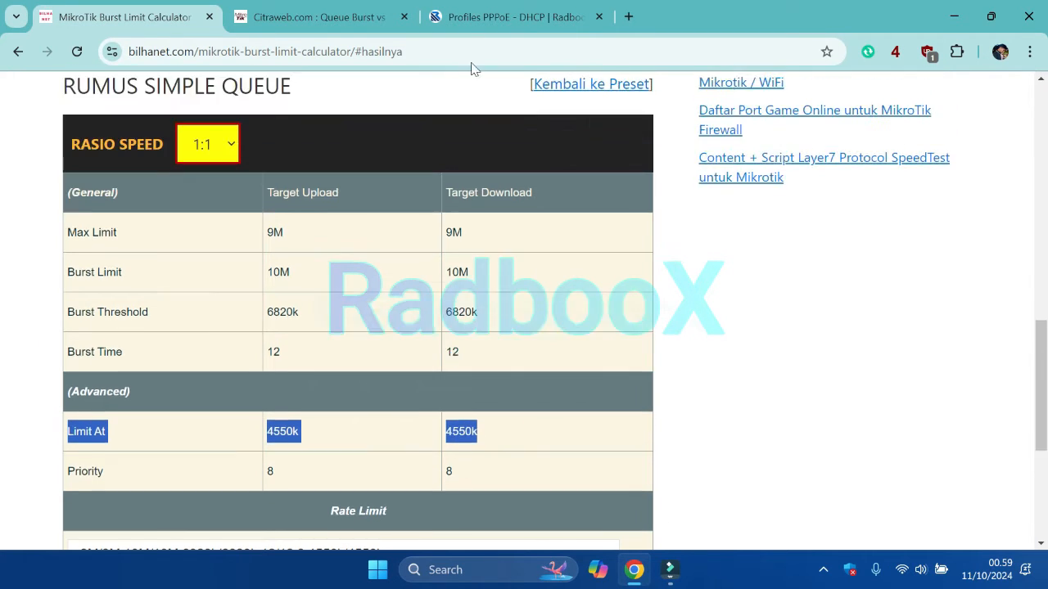
left_click(473, 15)
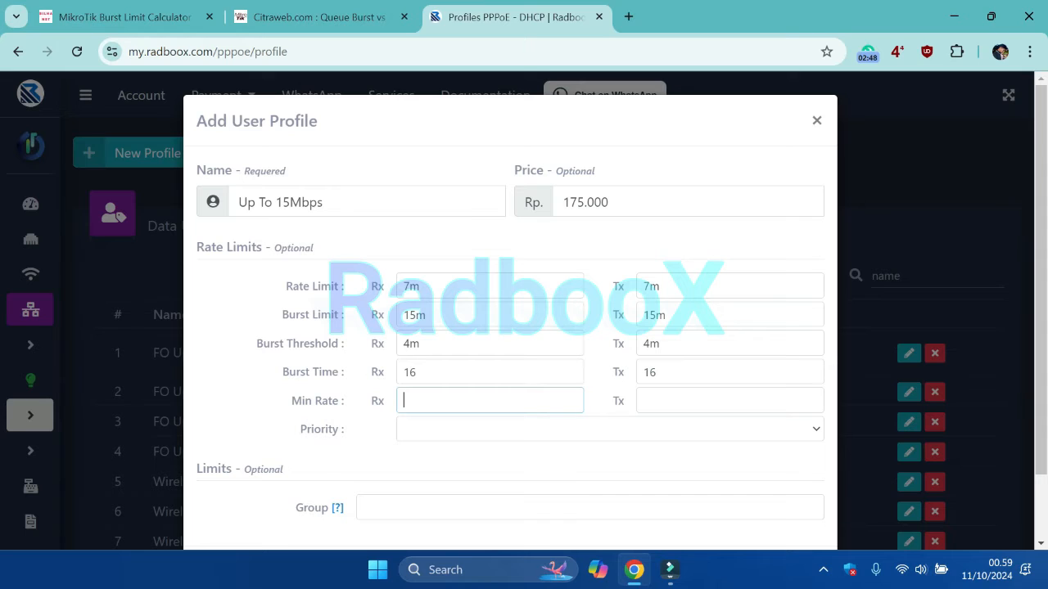
Change the profile's burst threshold to 6m for both Rx and Tx
left_click(409, 343)
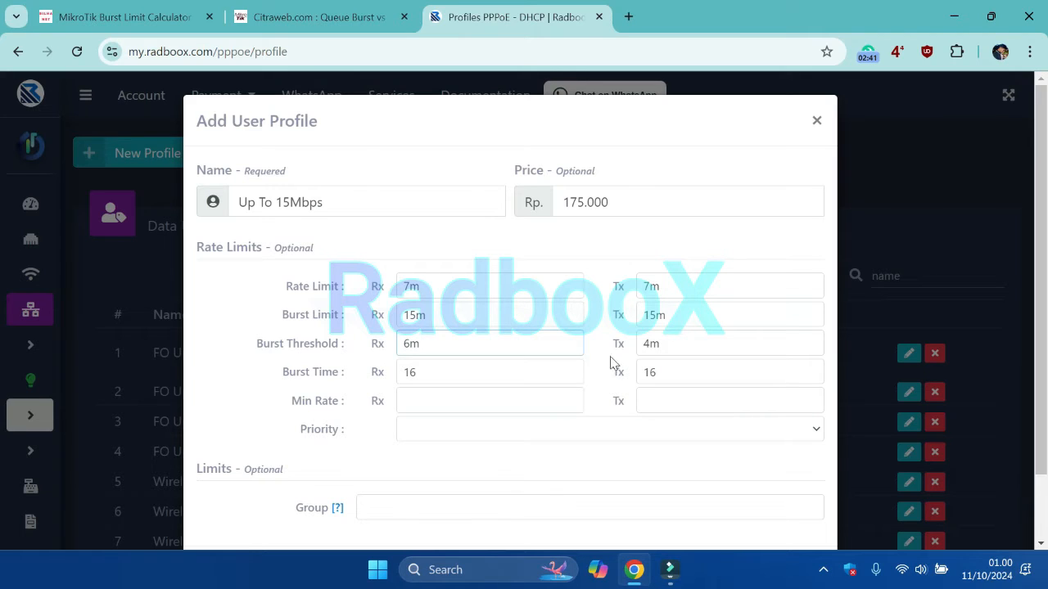
left_click(650, 343)
key("BackSpace")
type("6")
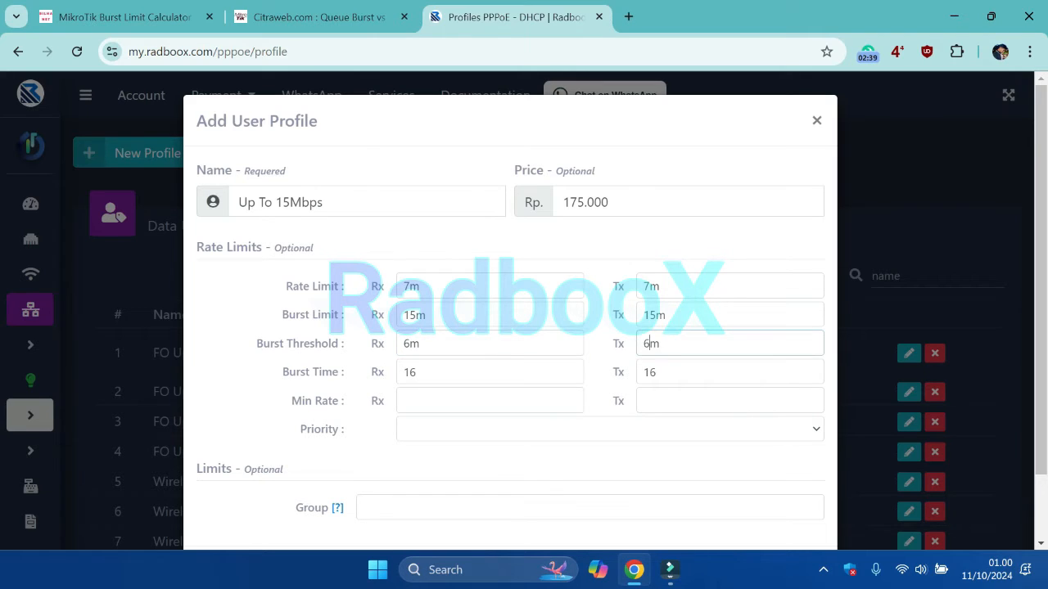
Compare the burst threshold and Limit At values in the calculator to determine a suitable min rate for the profile
left_click(448, 400)
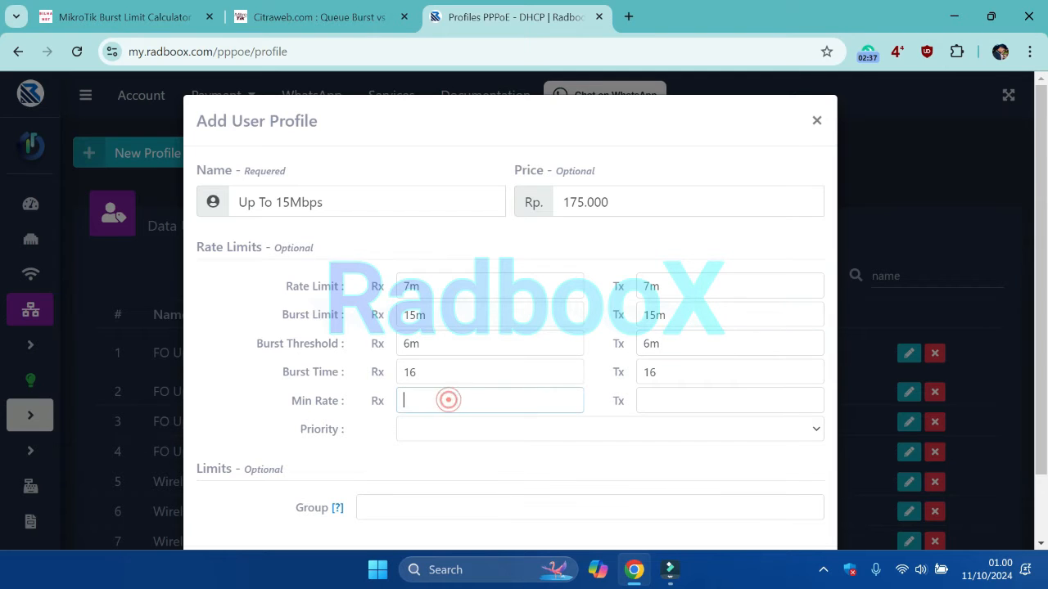
left_click(163, 15)
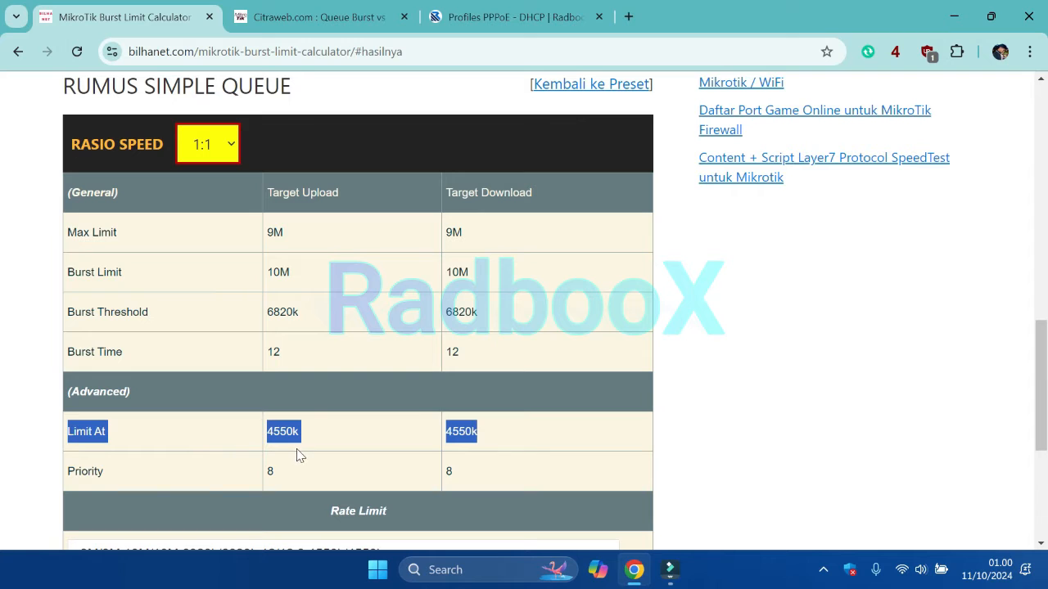
left_click(426, 15)
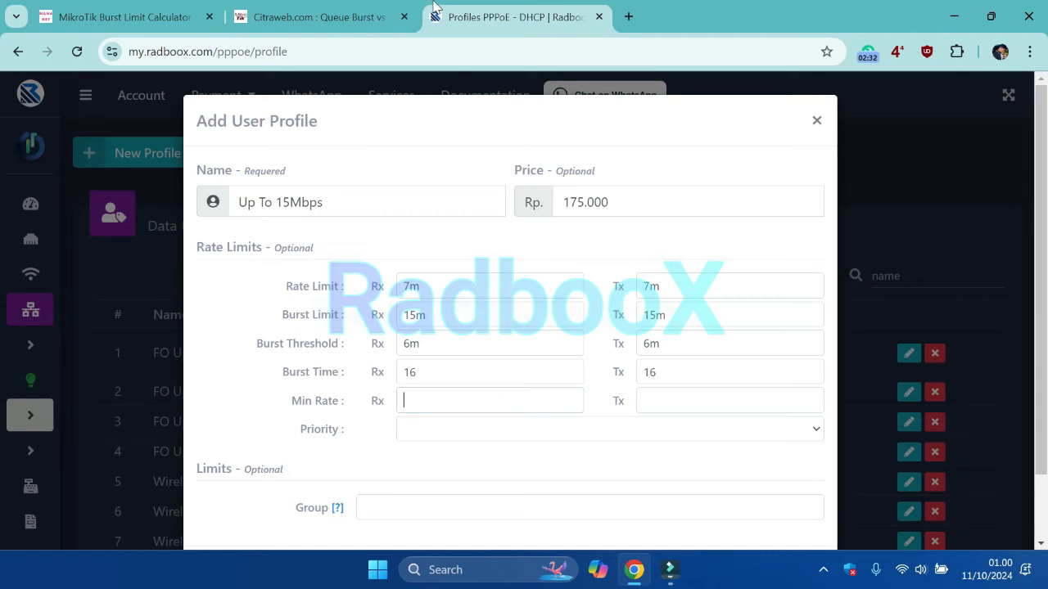
double_click(409, 344)
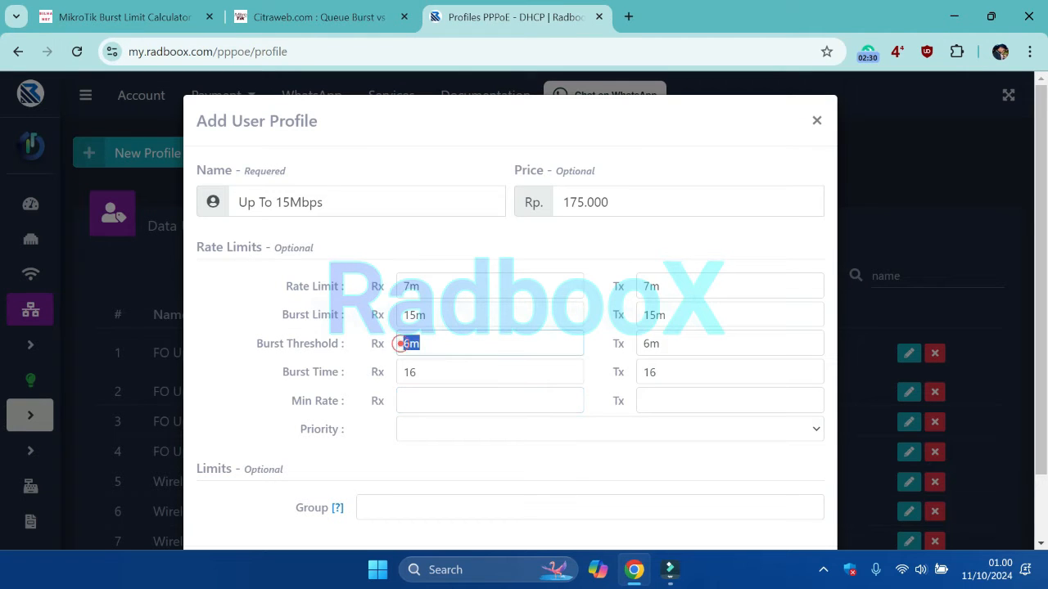
left_click(143, 24)
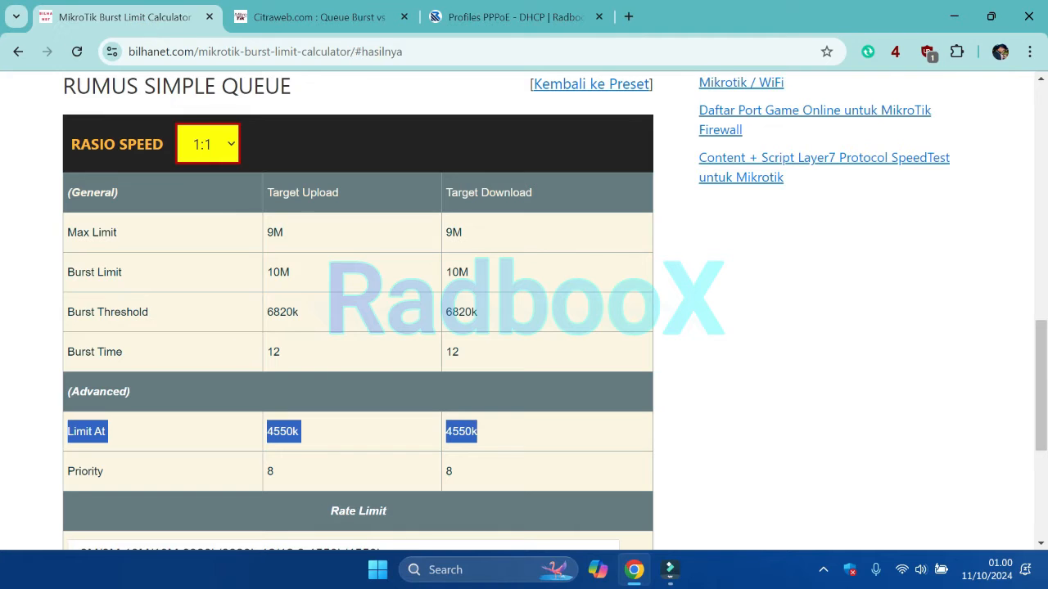
left_click_drag(264, 314, 470, 323)
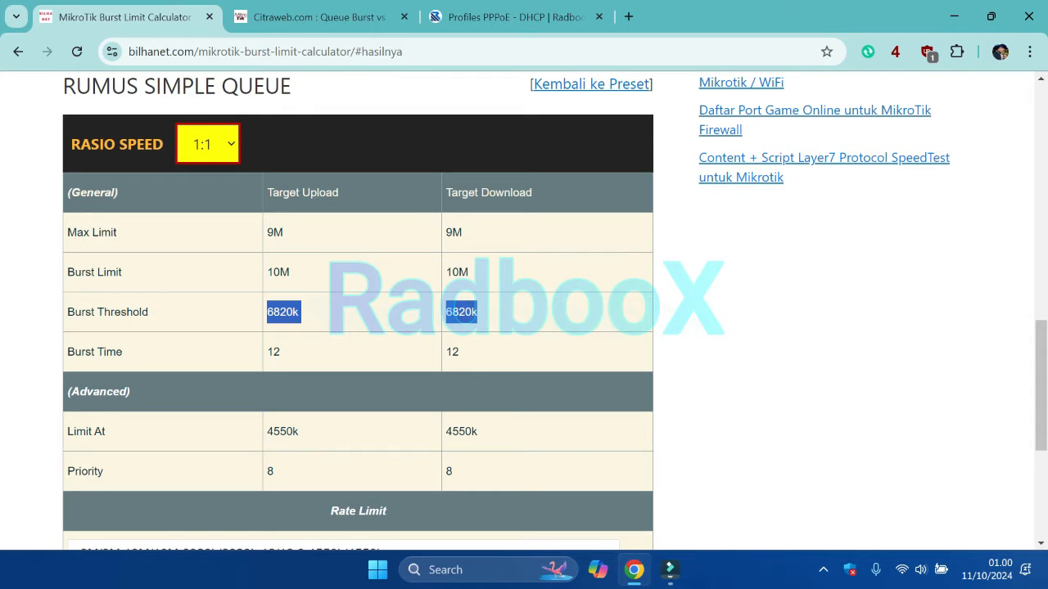
left_click_drag(264, 431, 503, 437)
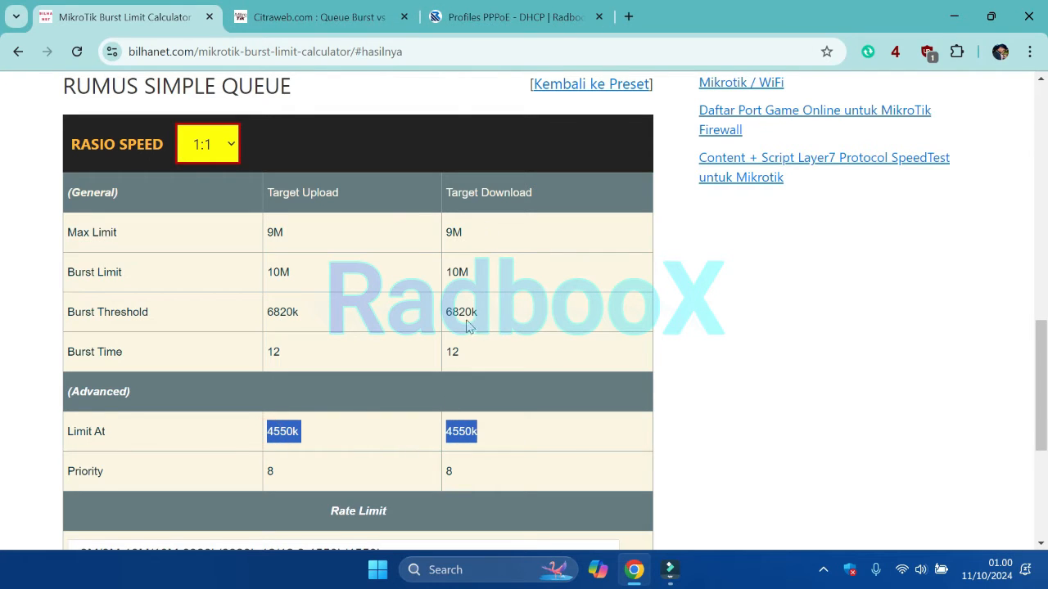
left_click(282, 23)
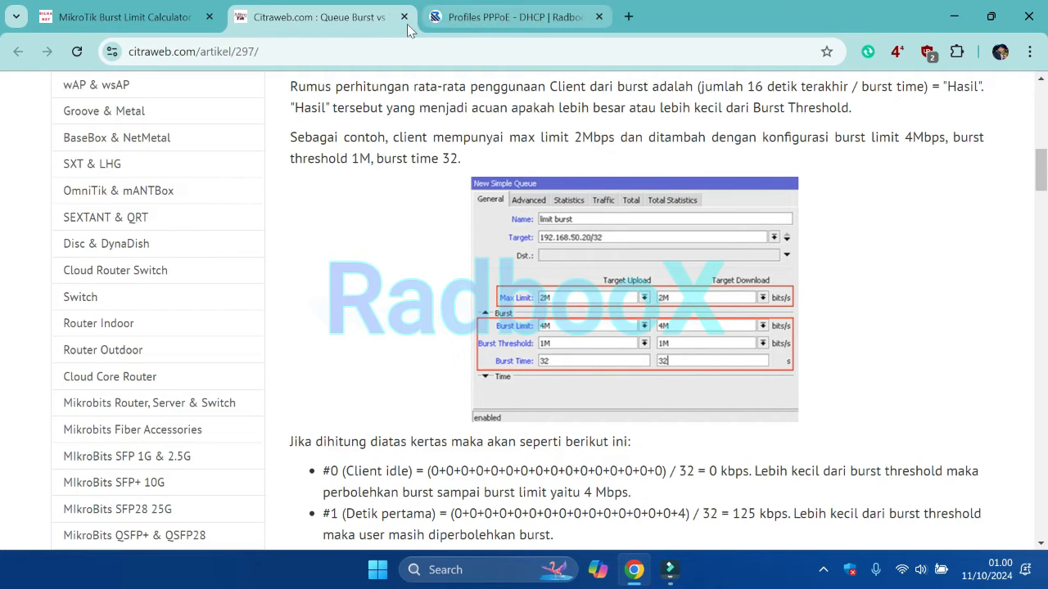
left_click(491, 17)
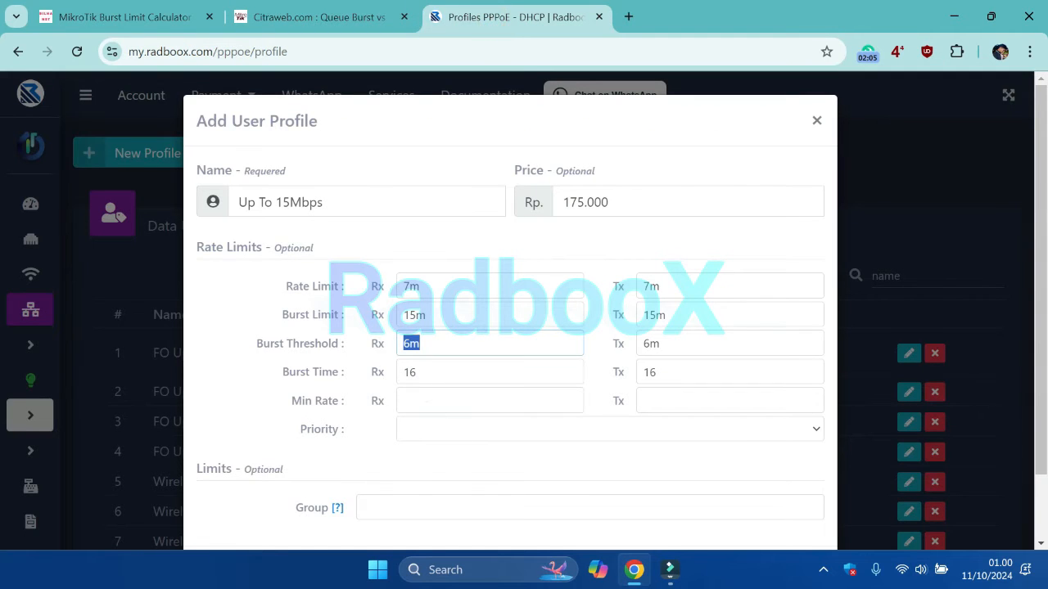
Set the profile's min rate to 5m for both Rx and Tx and recheck the burst limit calculator's table
left_click(425, 400)
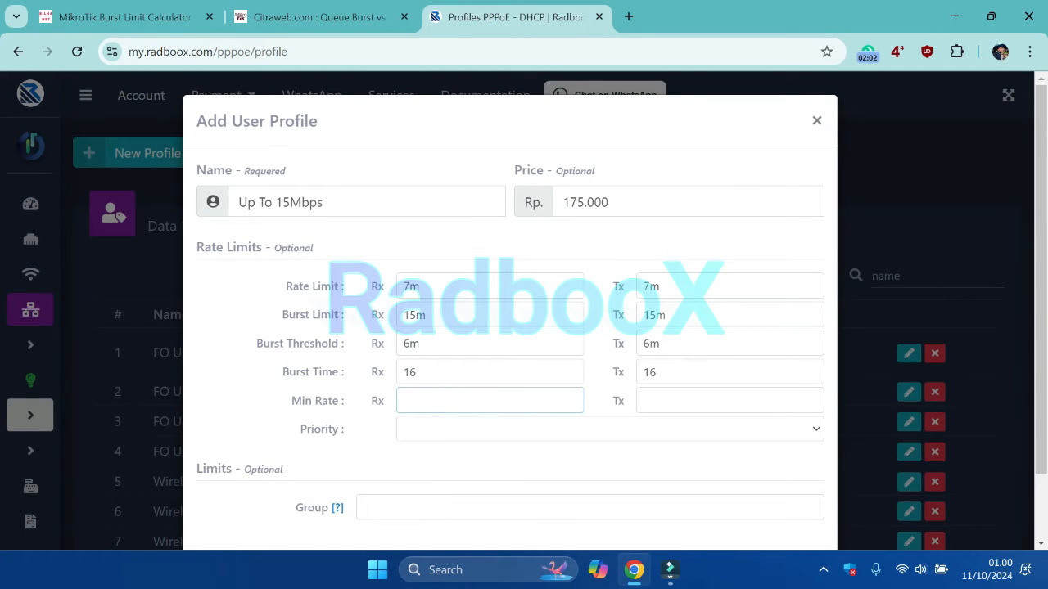
type("5m")
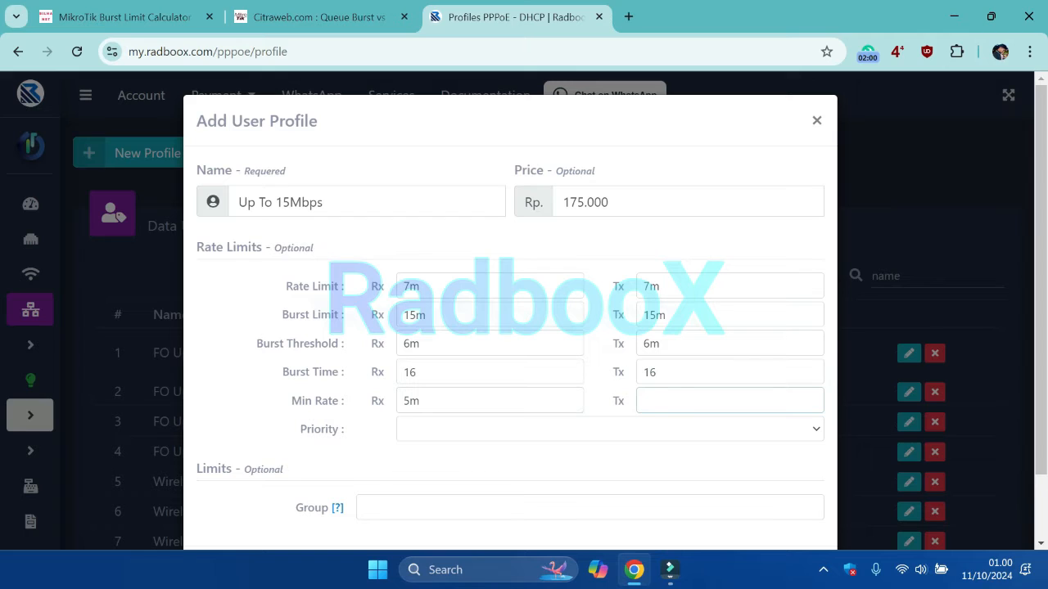
type("5m")
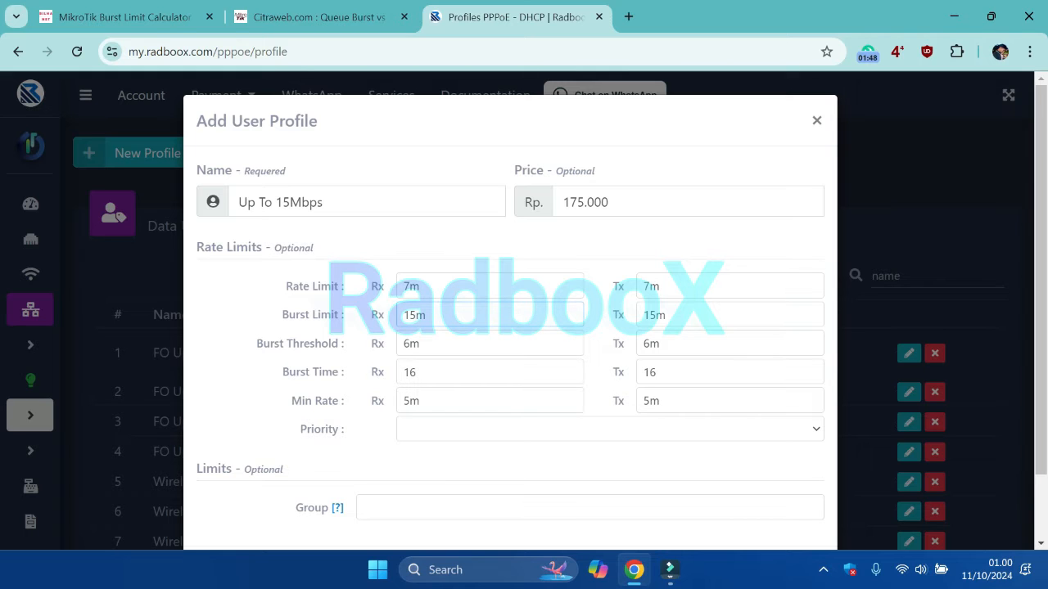
left_click(119, 7)
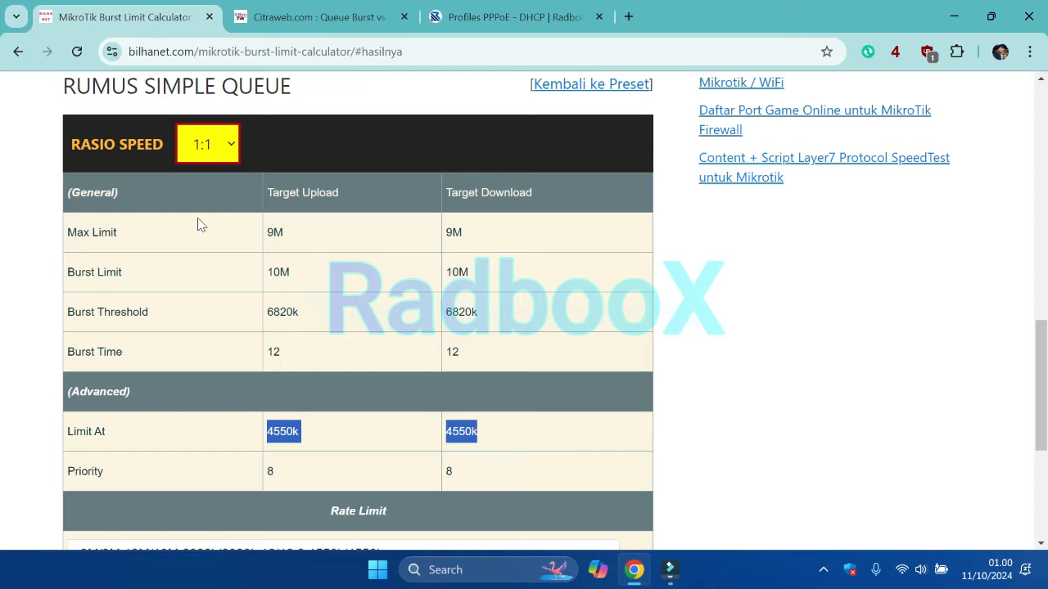
left_click(505, 16)
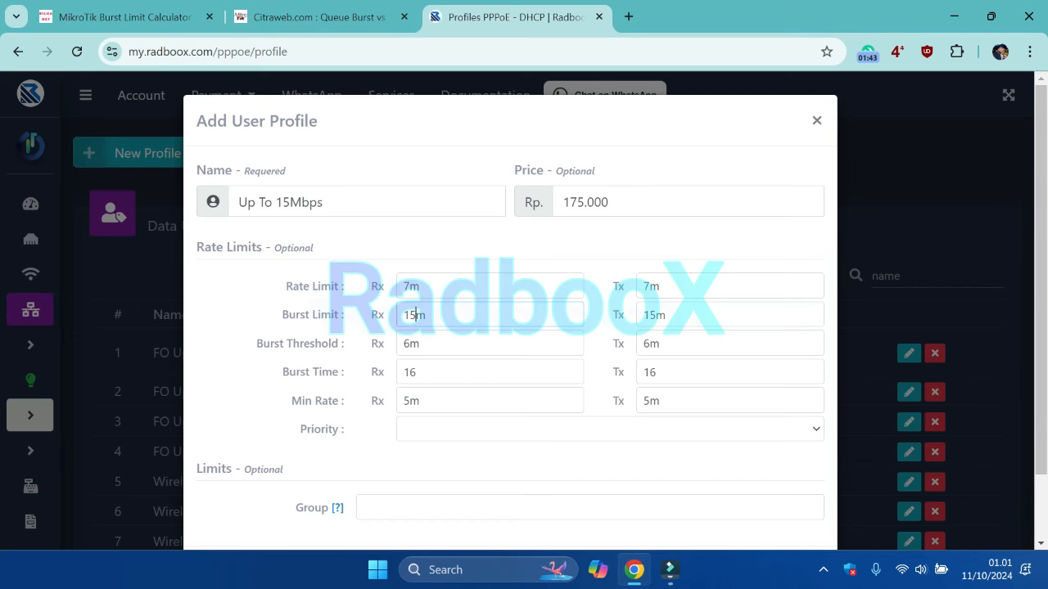
Change the profile's burst limit to 10m for both Rx and Tx
left_click(415, 315)
key("BackSpace")
type("0")
left_click(655, 315)
key("BackSpace")
type("0")
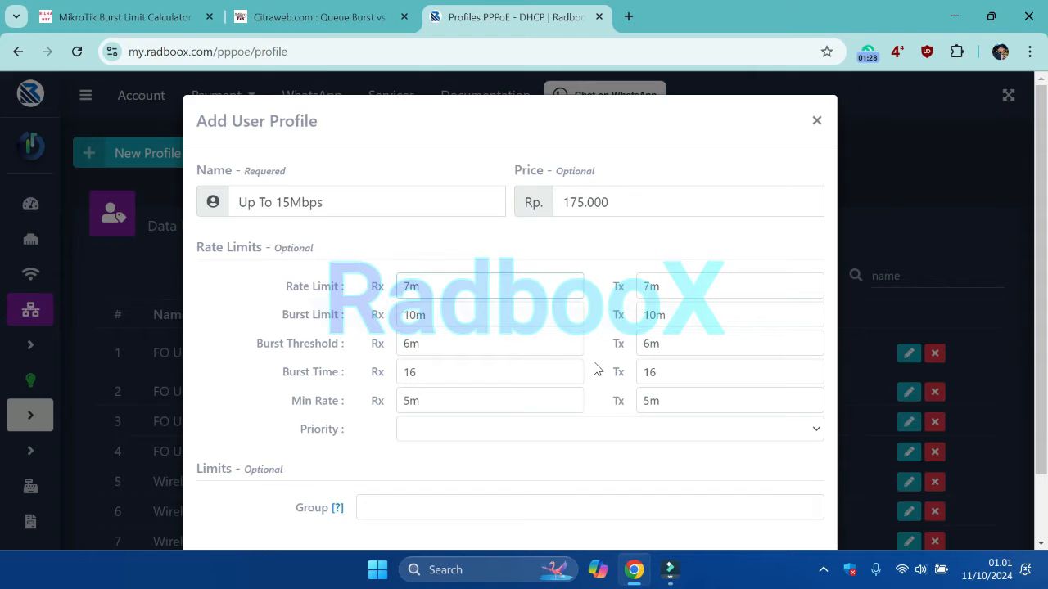
Change the profile's rate limit to 6m for both Rx and Tx
key("BackSpace")
type("6")
left_click(649, 287)
key("BackSpace")
type("6")
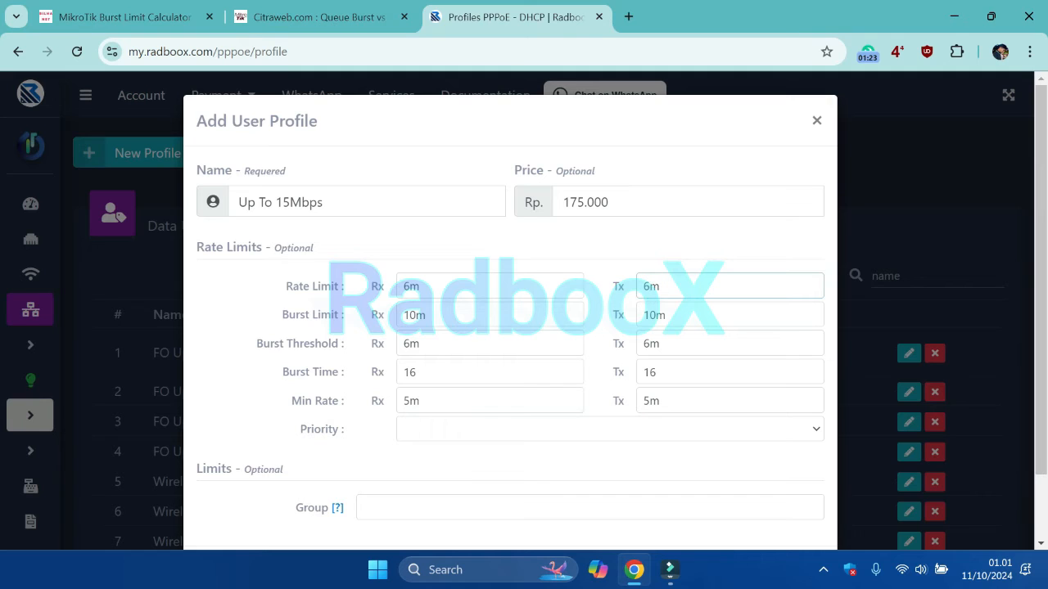
Change the profile's burst threshold to 5m for both Rx and Tx
left_click(410, 344)
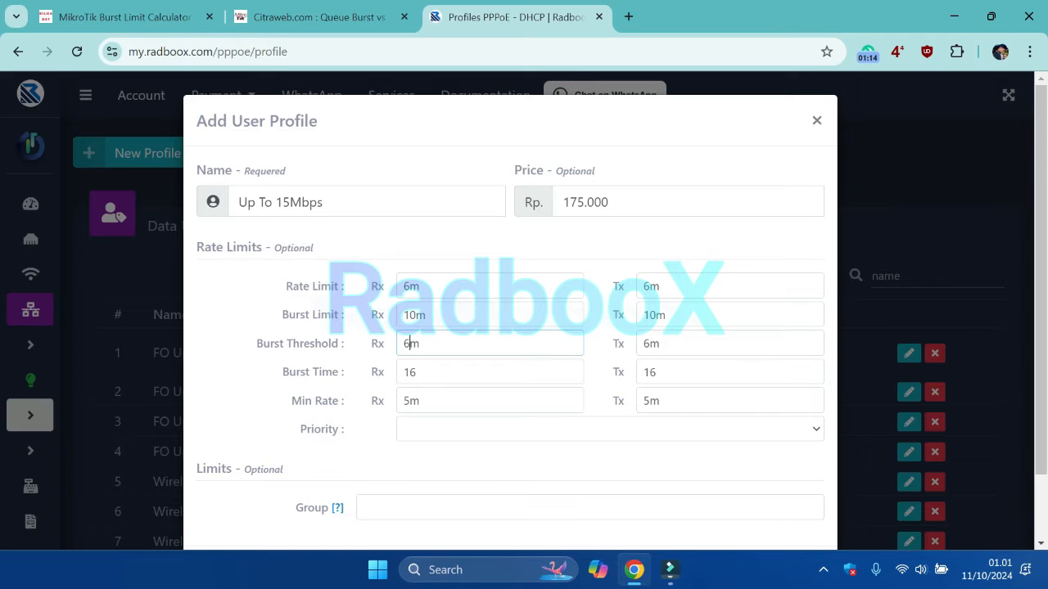
key("BackSpace")
type("5")
left_click(651, 343)
key("BackSpace")
type("5")
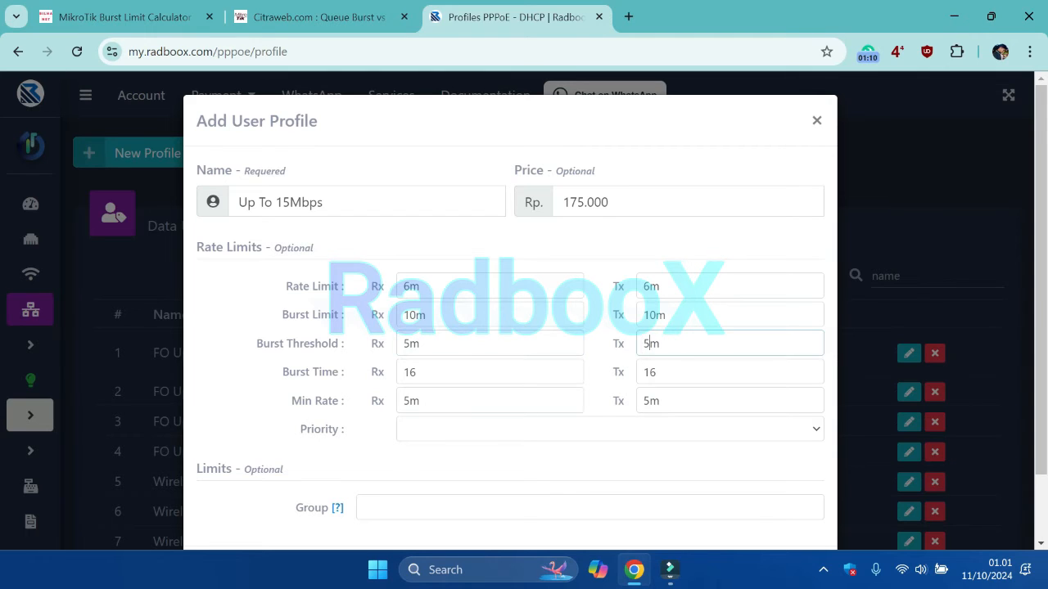
Change the profile's min rate to 4m for both Tx and Rx
left_click(647, 401)
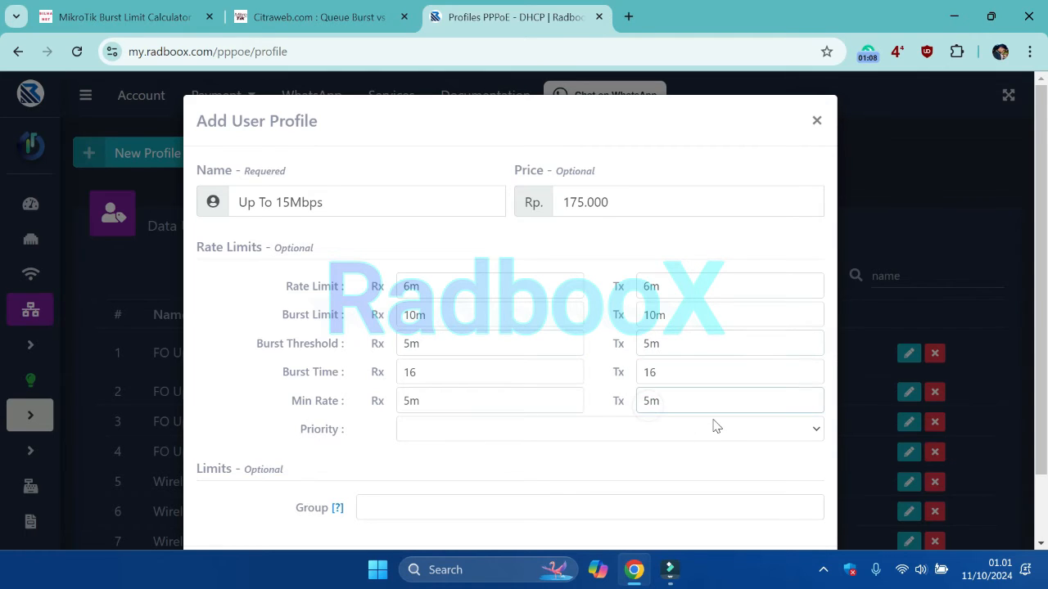
key("BackSpace")
type("4")
left_click(409, 401)
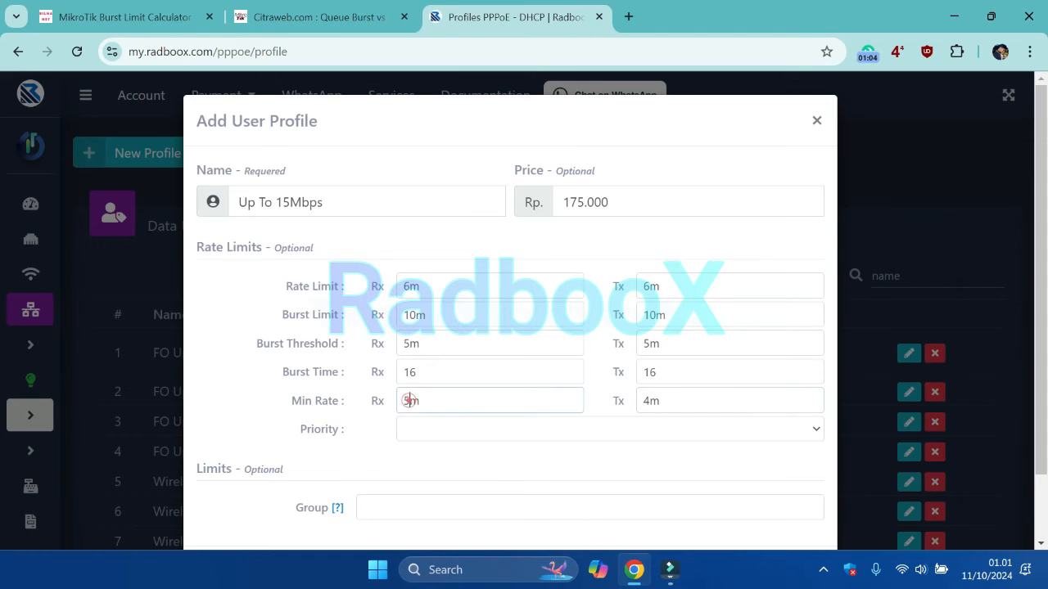
key("BackSpace")
type("4")
Review the burst parameter explanation and example queue in the Citraweb article, then return to the profile form
left_click(292, 18)
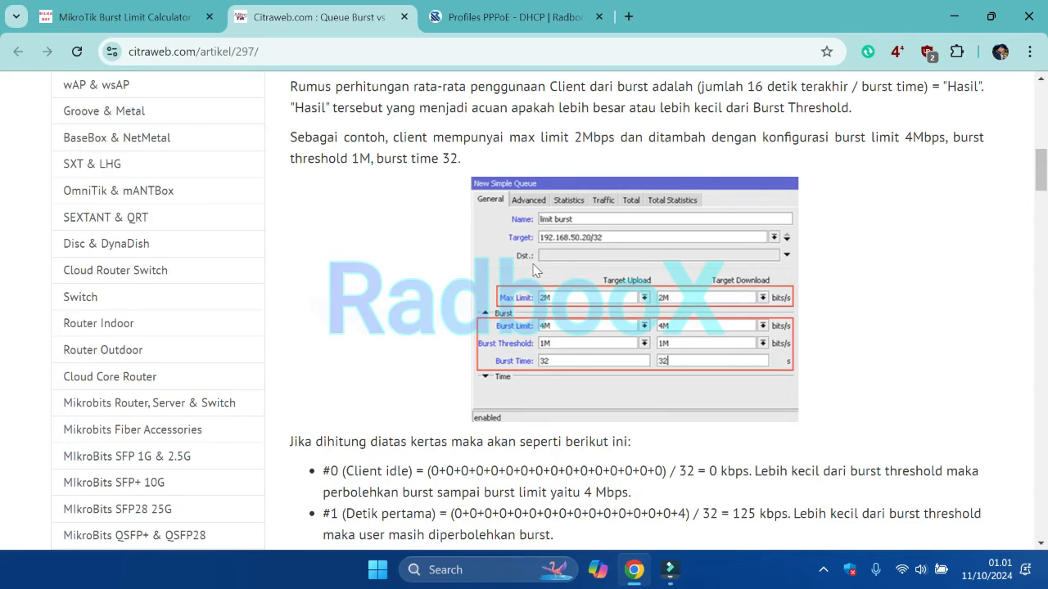
scroll(534, 270, "up", 7)
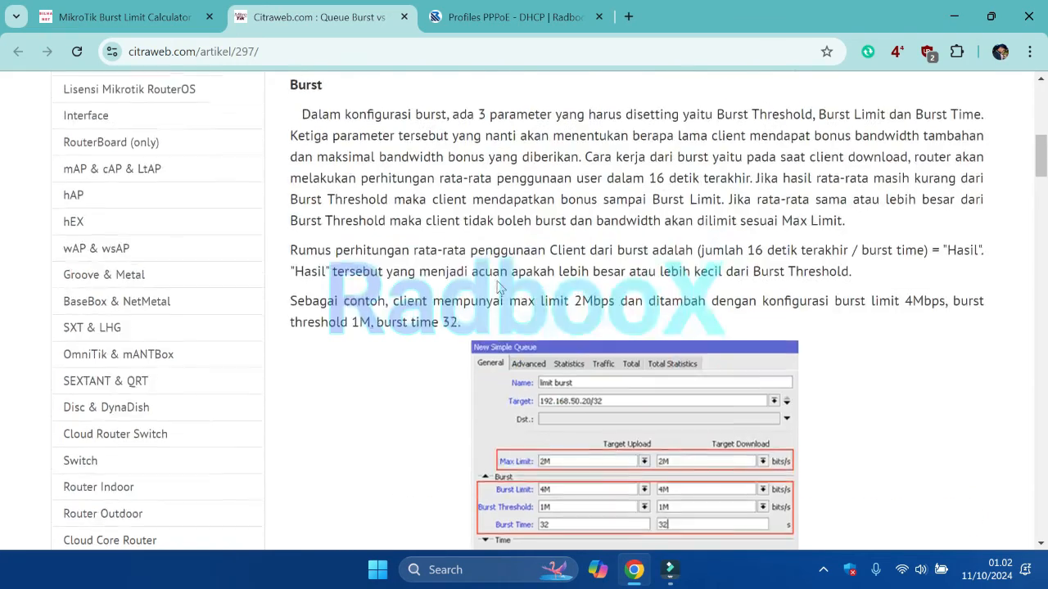
left_click(521, 15)
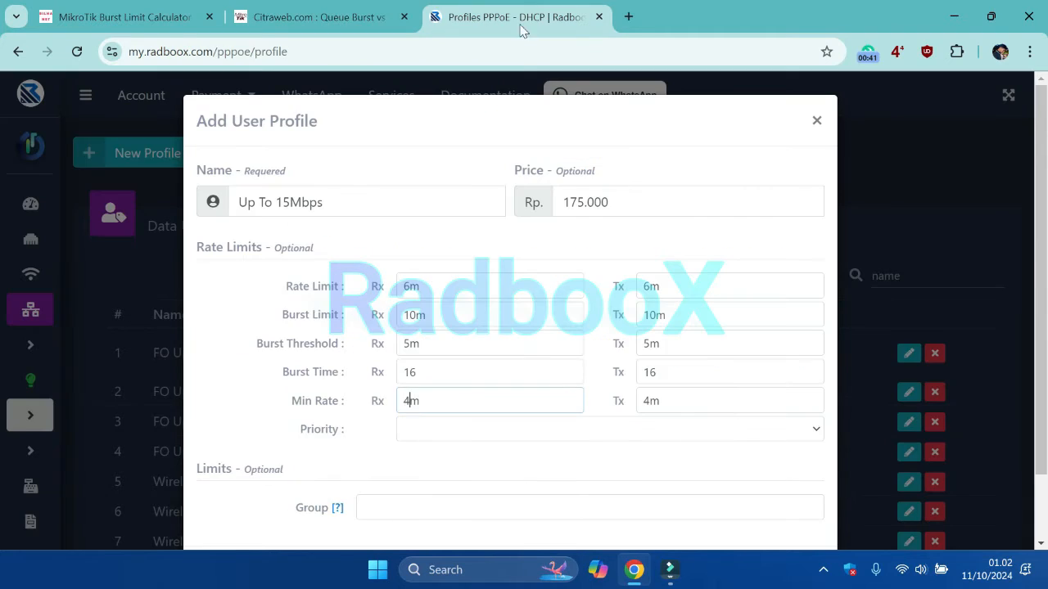
Check the available priority options, leave the priority blank and create the Up To 15Mbps profile
scroll(407, 324, "down", 1)
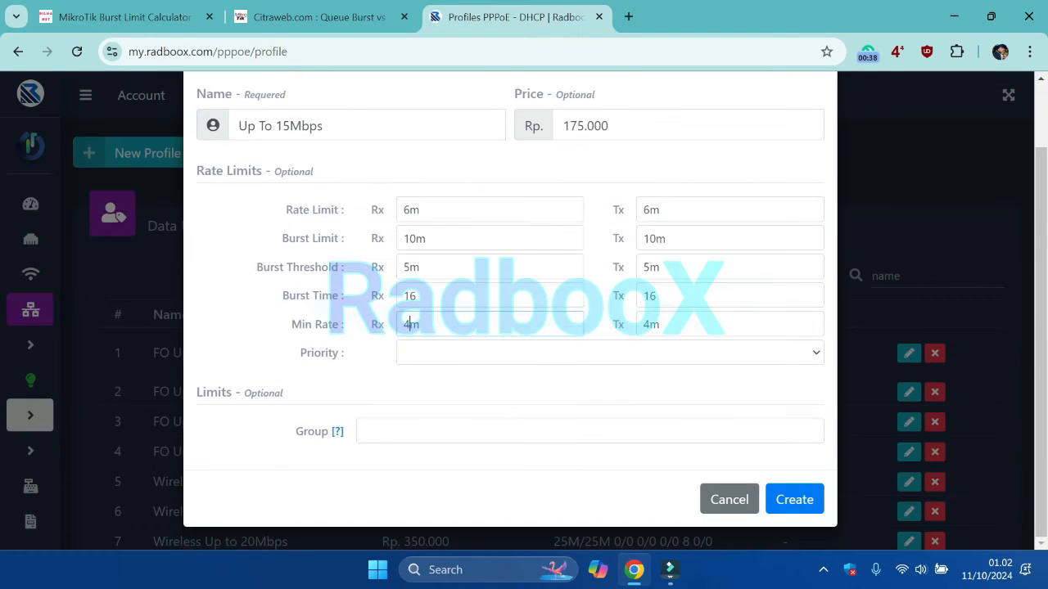
left_click(435, 360)
left_click(438, 359)
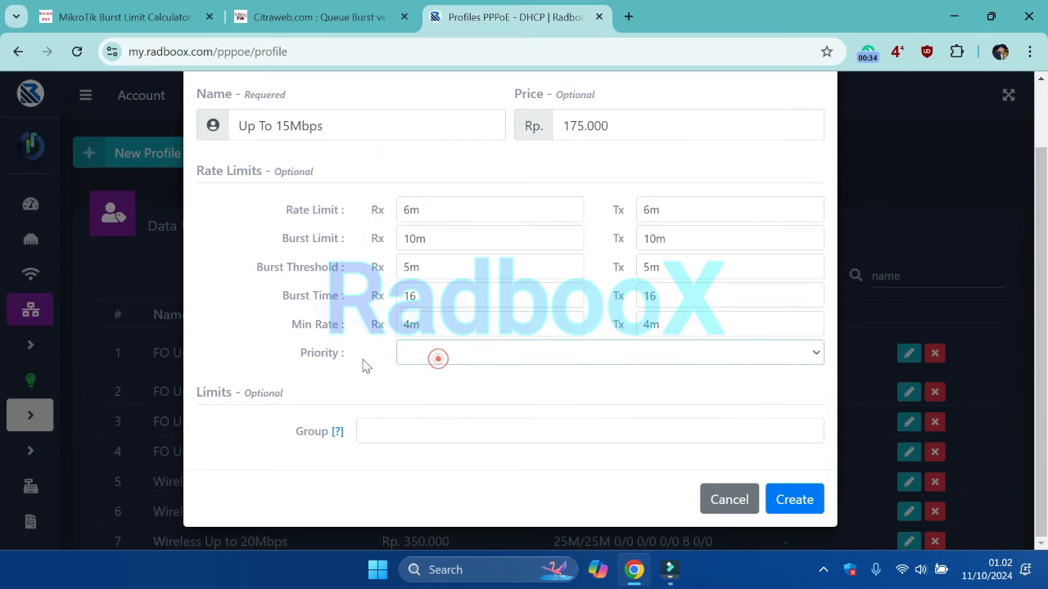
scroll(421, 361, "up", 1)
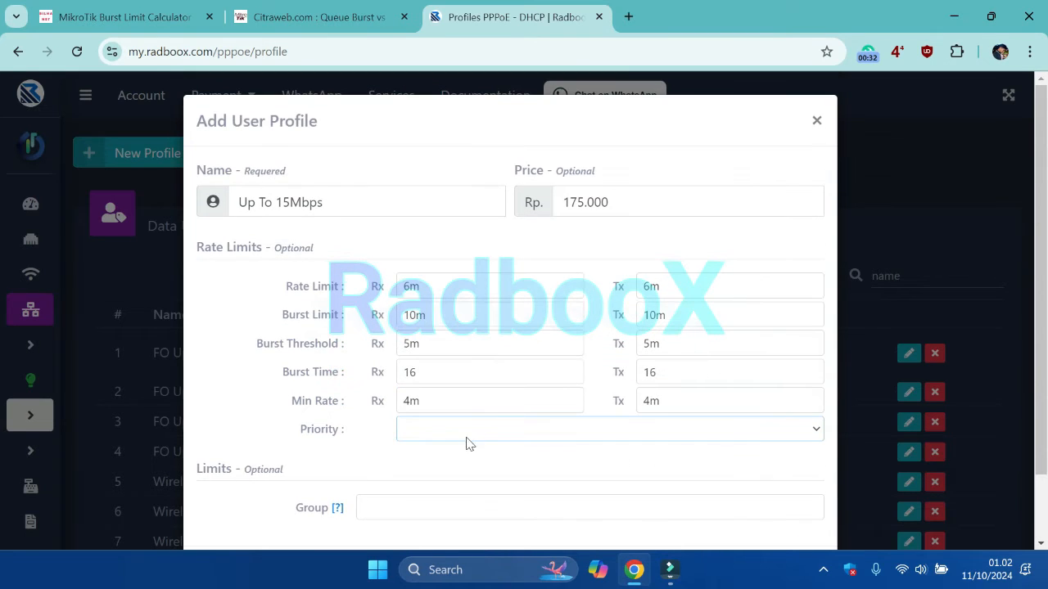
left_click(461, 436)
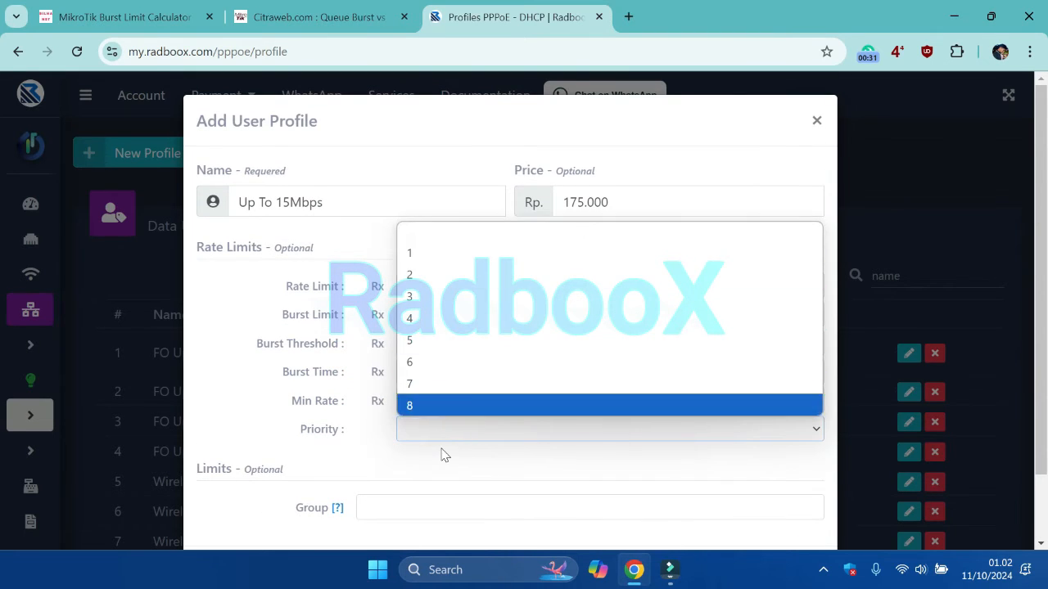
left_click(437, 436)
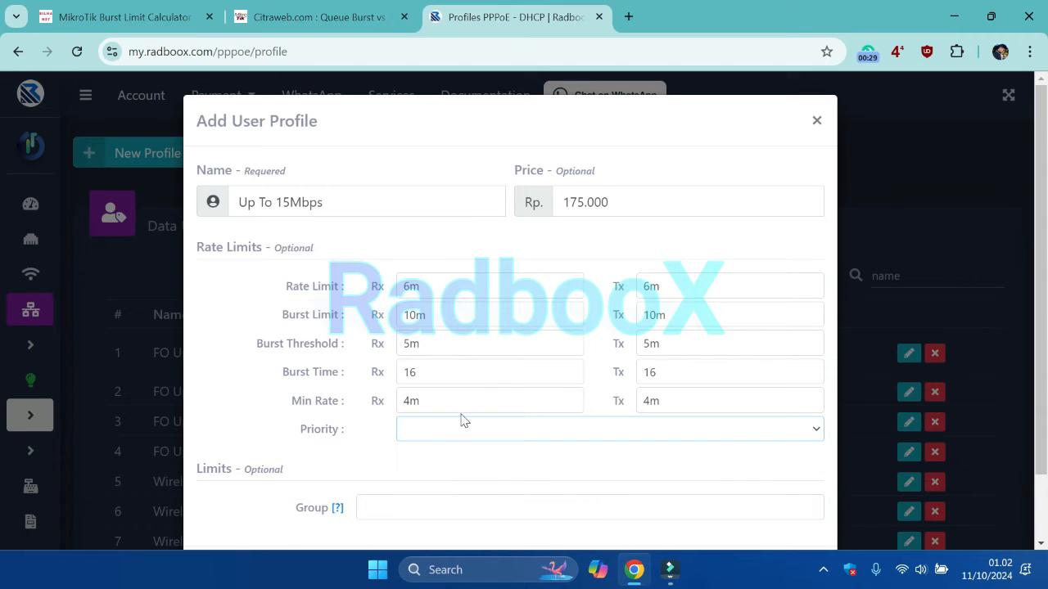
left_click(461, 428)
left_click(426, 441)
scroll(698, 386, "down", 2)
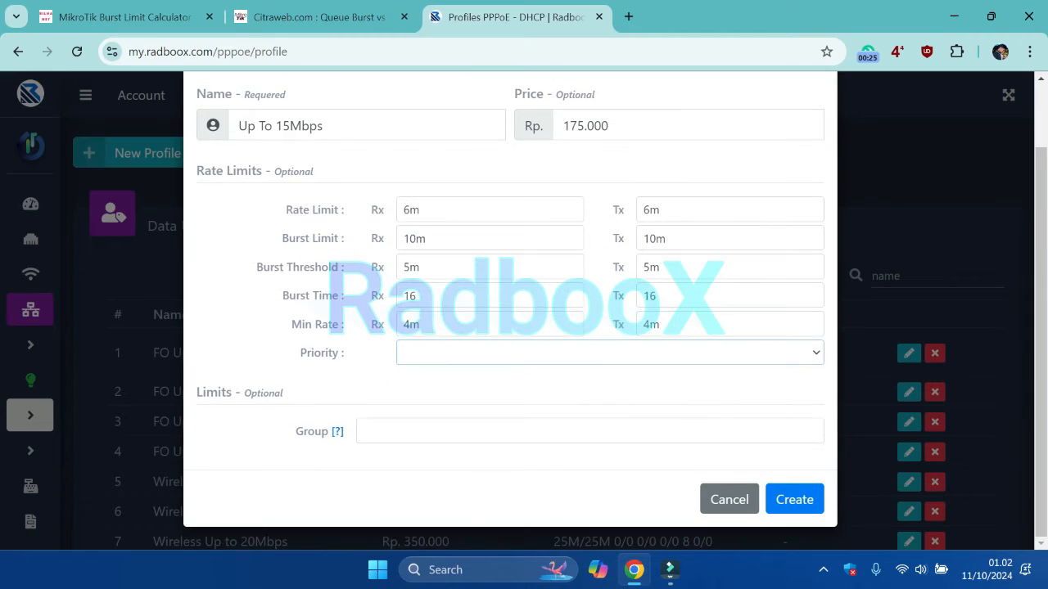
left_click(794, 501)
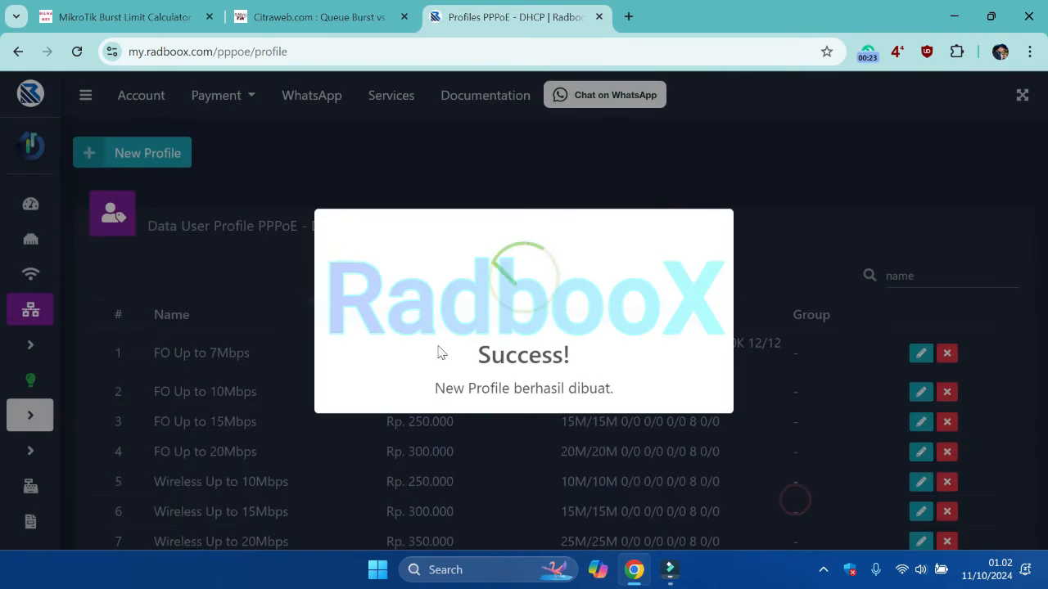
Open the Up To 15Mbps profile for editing and set its burst limit to 15m for both Rx and Tx
scroll(338, 414, "down", 3)
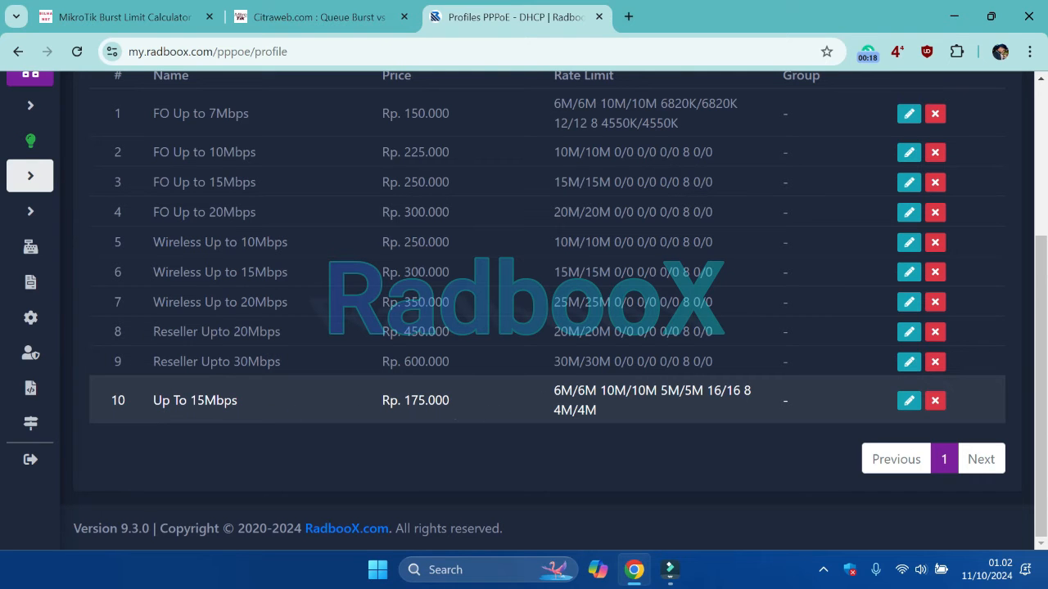
left_click(908, 400)
left_click_drag(429, 315, 356, 312)
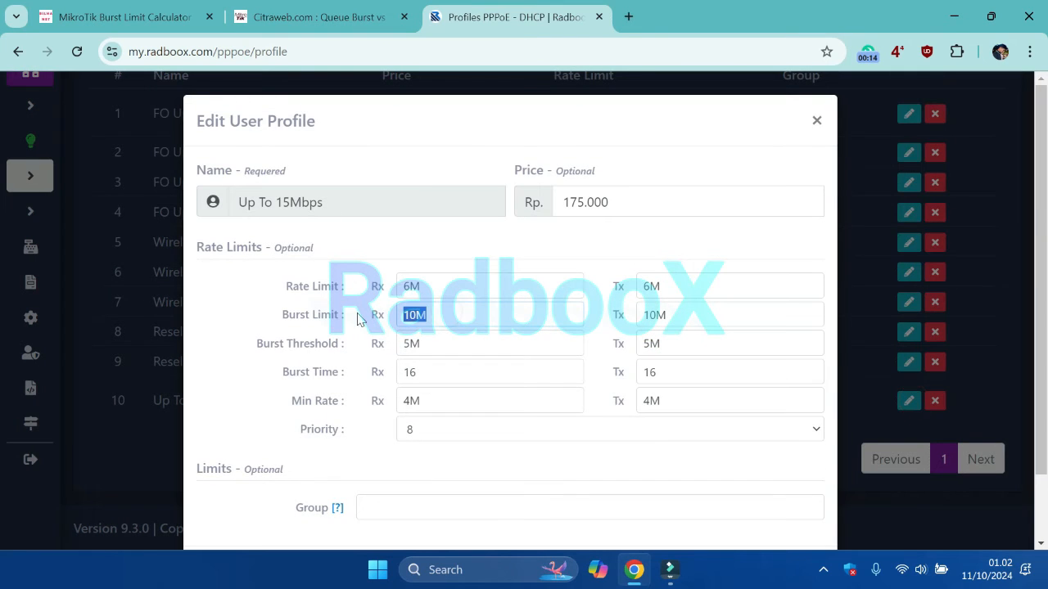
type("15m")
key("Tab")
type("15m")
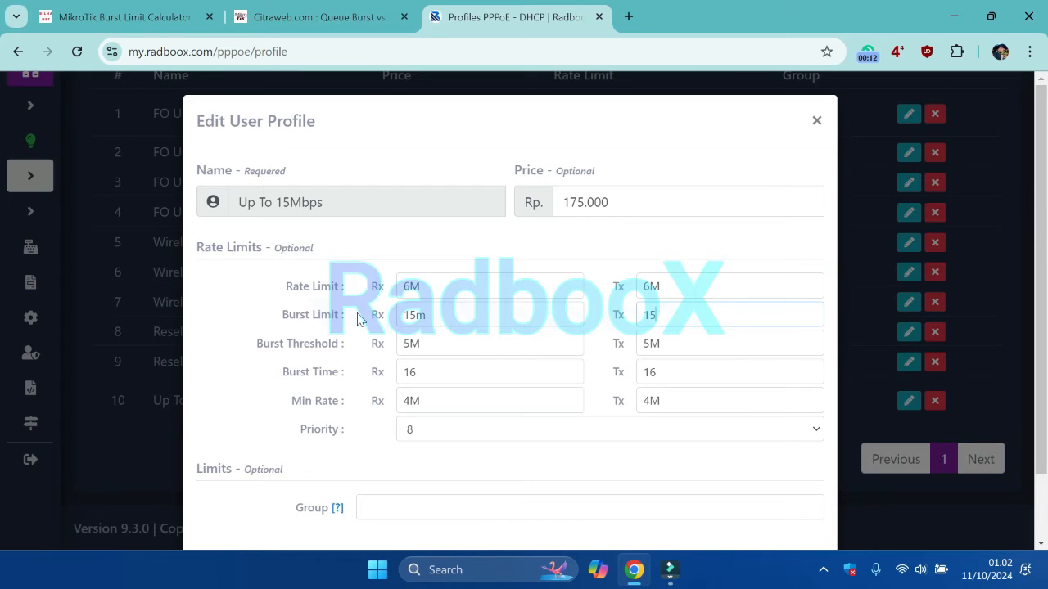
Set the rate limit to 7m for both Rx and Tx in the profile being edited
left_click_drag(426, 296, 276, 300)
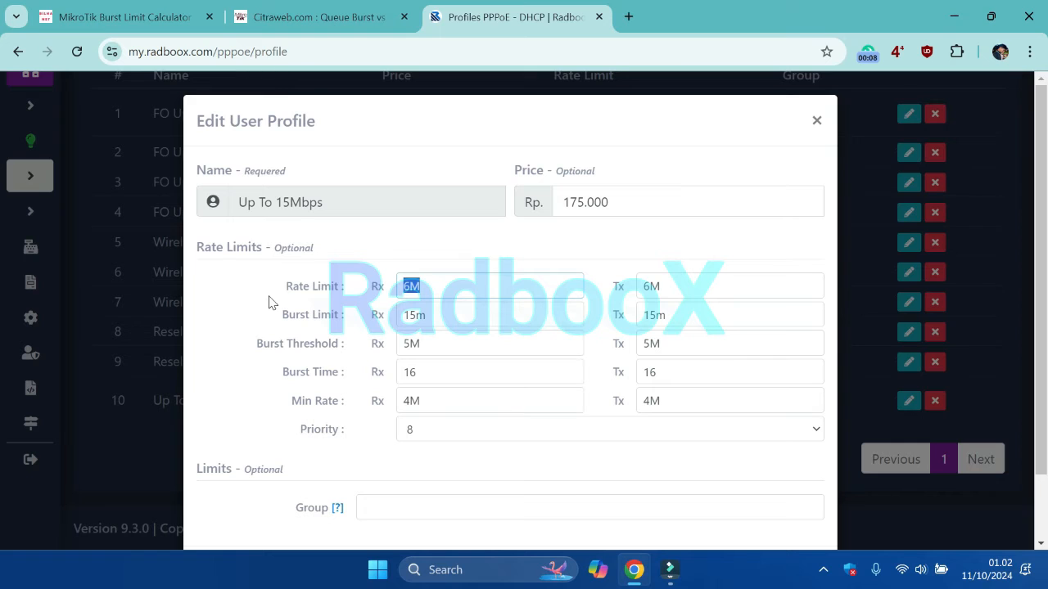
type("7m")
key("Tab")
type("7m")
key("Tab")
key("Tab")
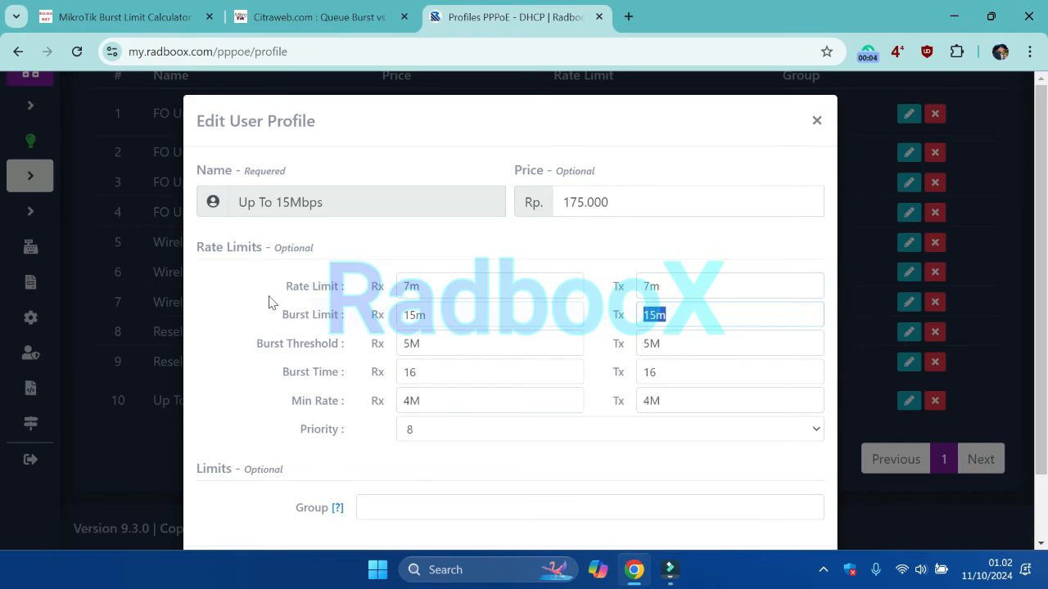
Set the Rx burst threshold to 6M in the profile being edited
left_click(408, 345)
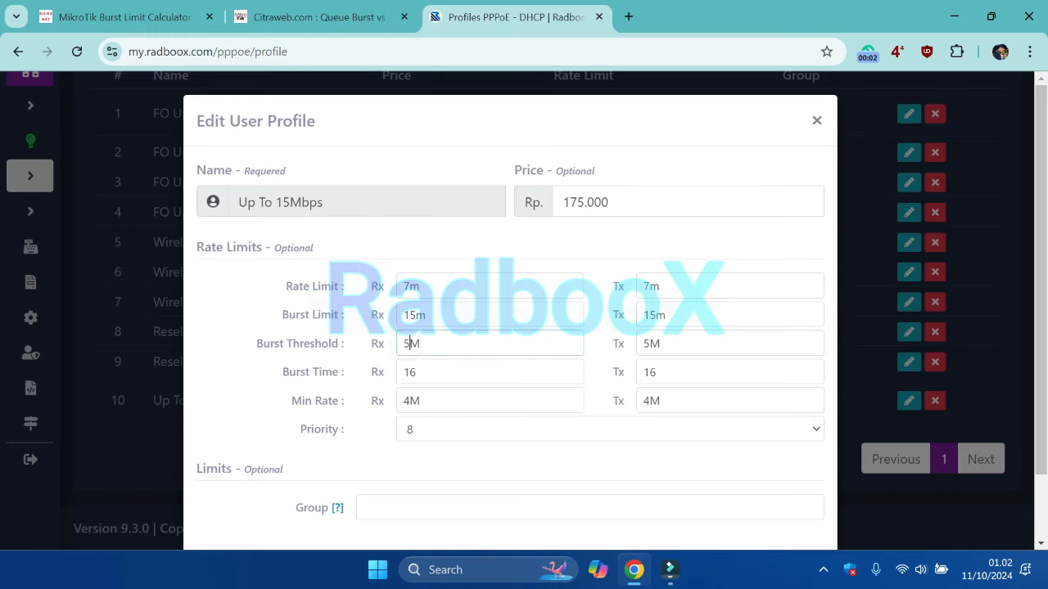
key("BackSpace")
type("6")
key("Tab")
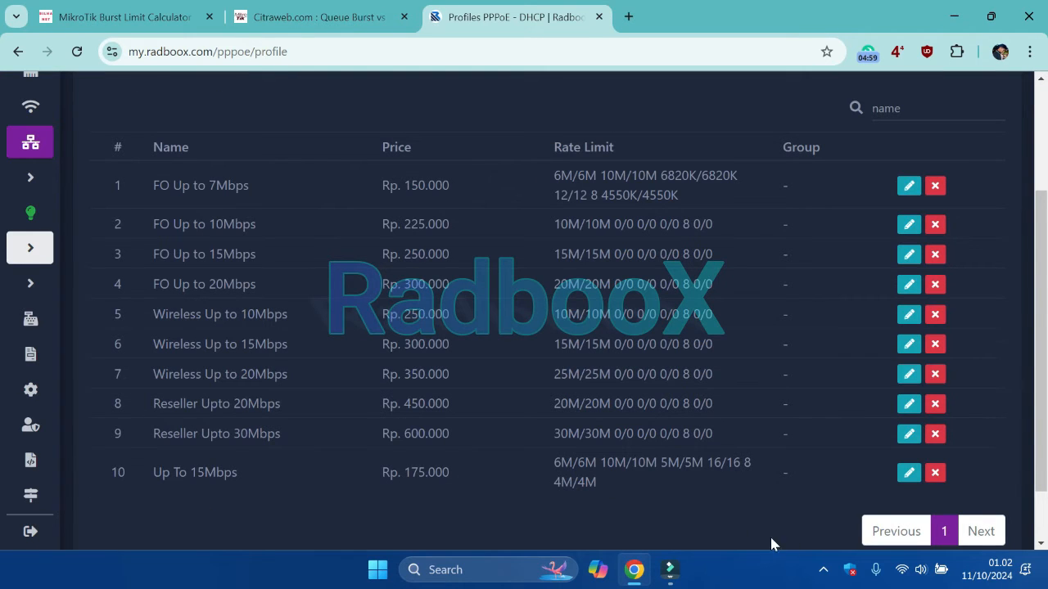
Reopen the Up To 15Mbps profile for editing and set its rate limit to 7m for both Rx and Tx
left_click(909, 472)
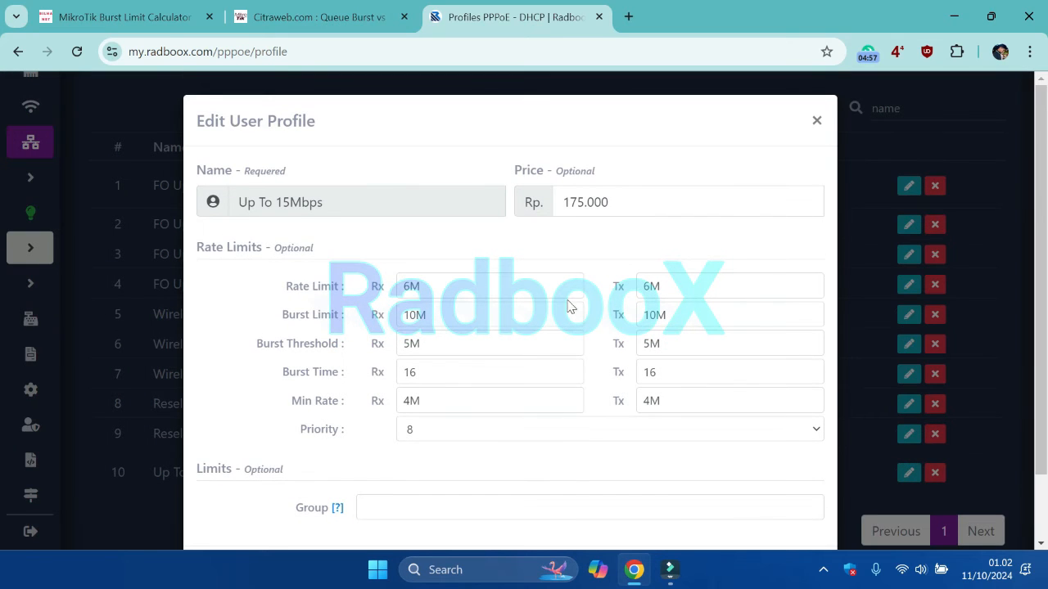
scroll(571, 306, "down", 1)
double_click(465, 212)
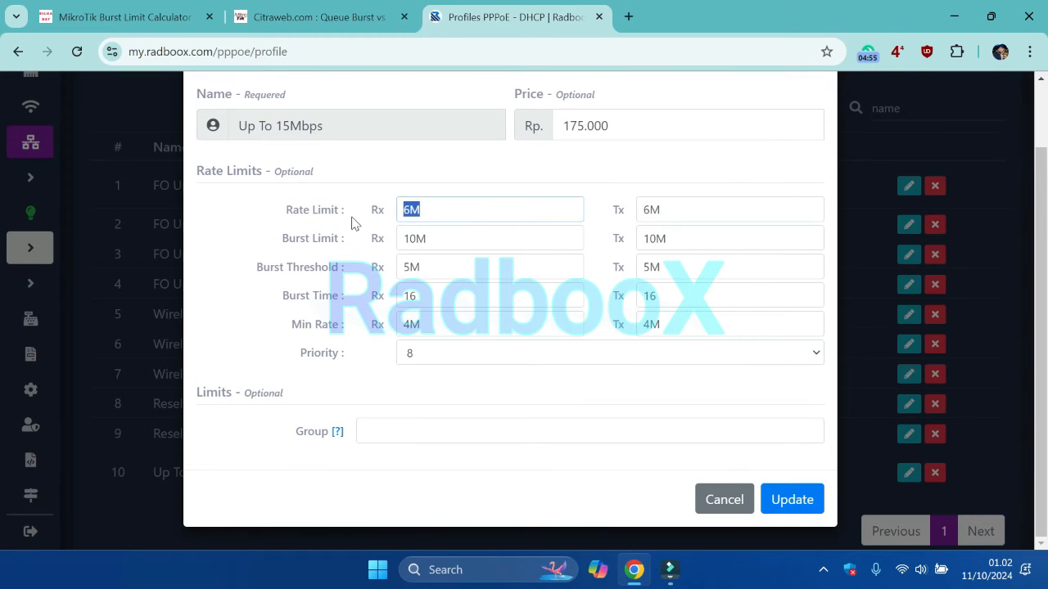
type("7m")
key("Tab")
type("7m")
key("Tab")
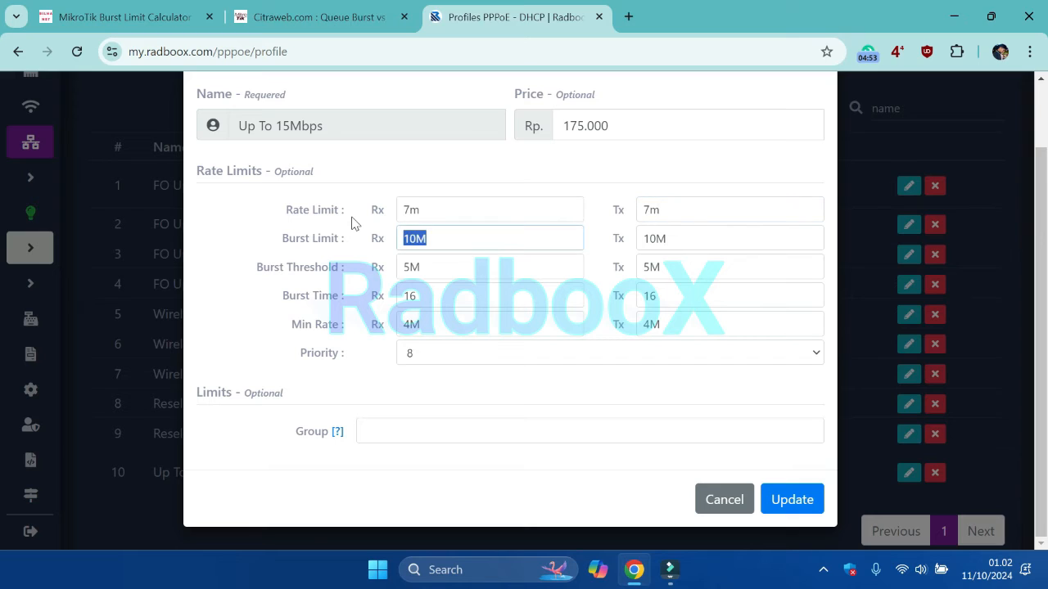
Set the profile's burst limit to 15m for both Rx and Tx
type("25")
key("BackSpace")
key("BackSpace")
type("15m")
key("Tab")
type("15m")
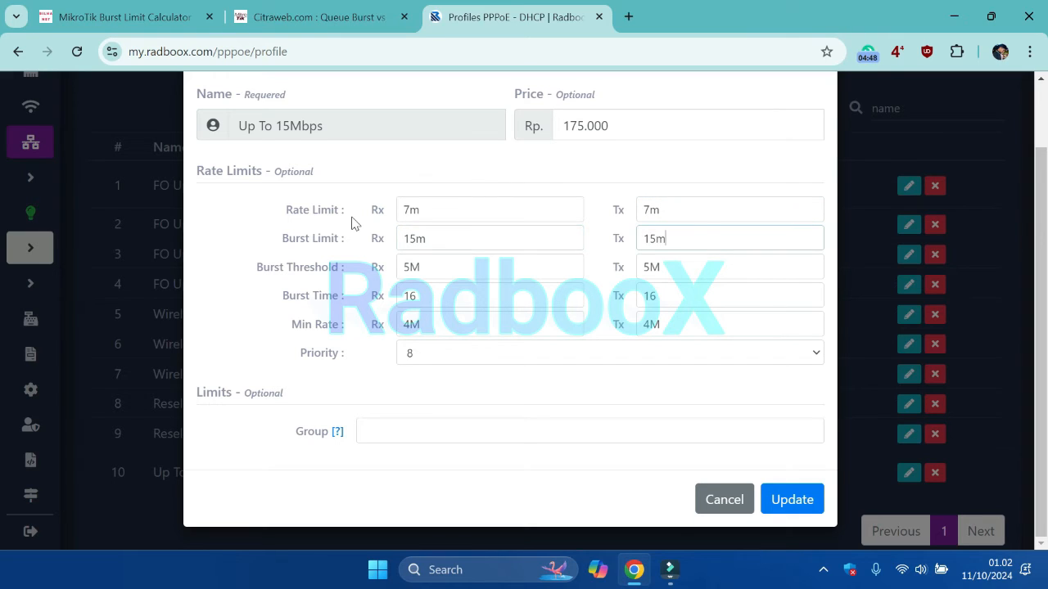
Set the profile's burst threshold to 6m for both Rx and Tx
key("Tab")
type("6m")
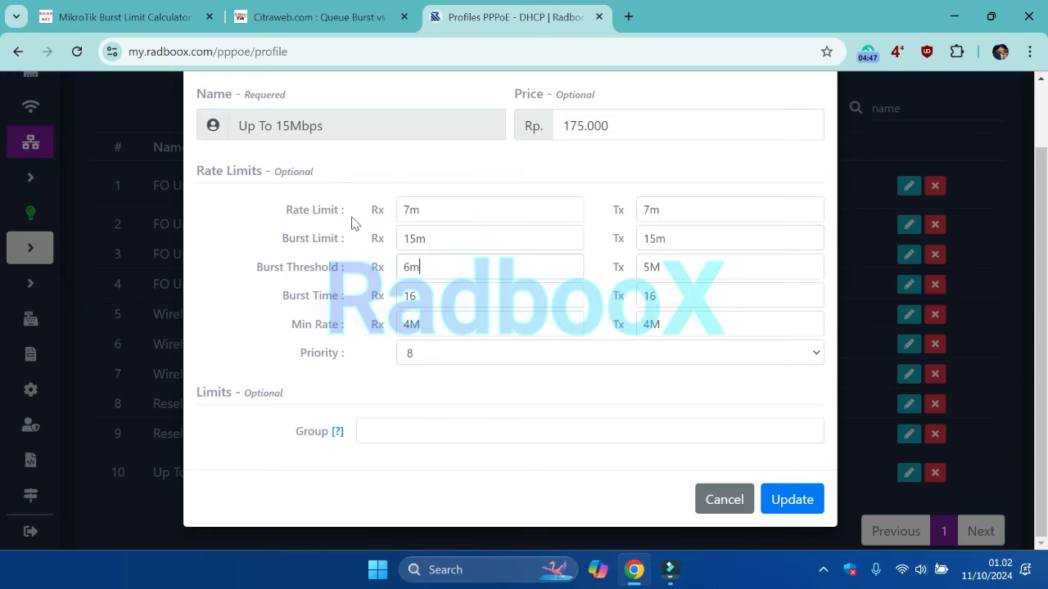
key("Tab")
type("6m")
key("Tab")
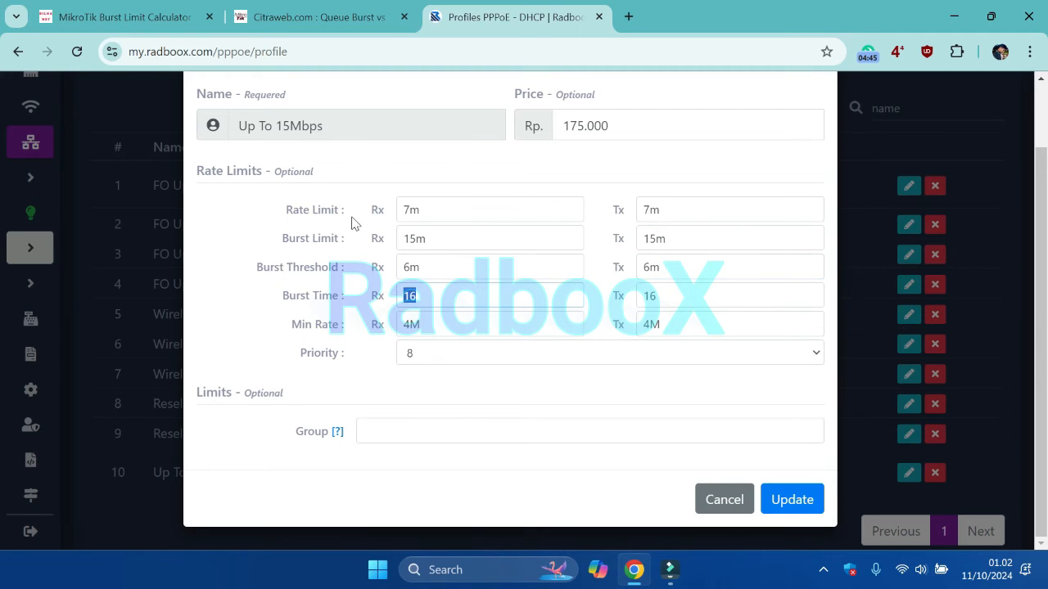
Set the profile's min rate to 5m for both Rx and Tx and save the updated profile
key("Tab")
key("Tab")
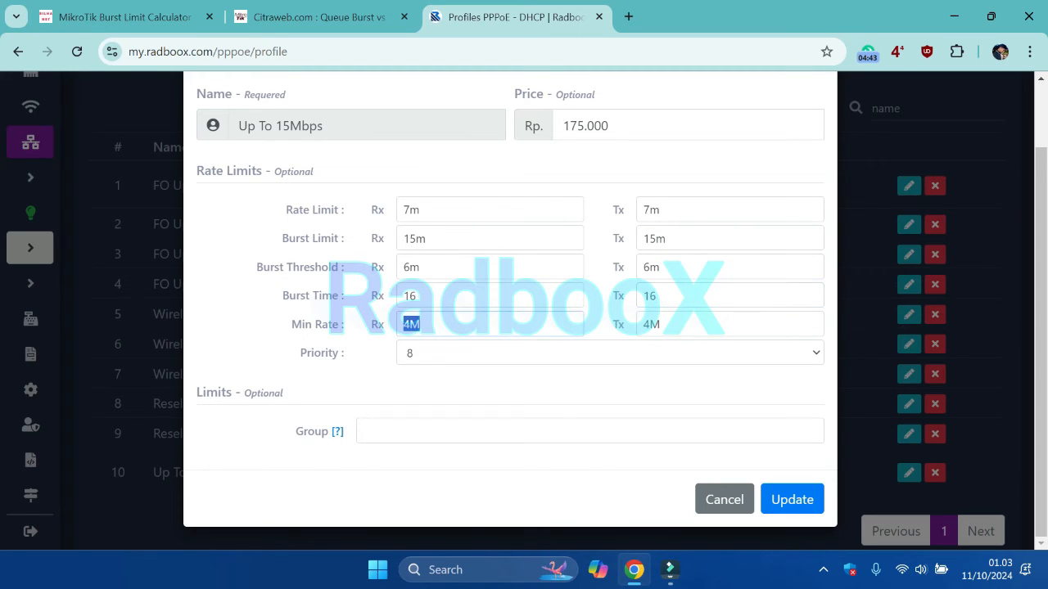
type("5m")
key("Tab")
type("5m")
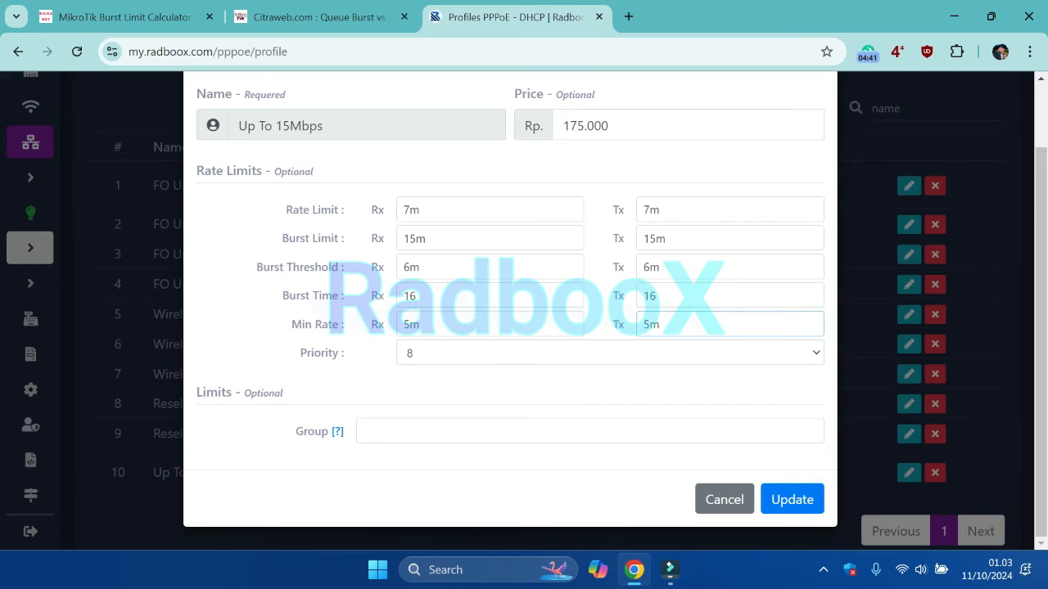
scroll(400, 350, "up", 2)
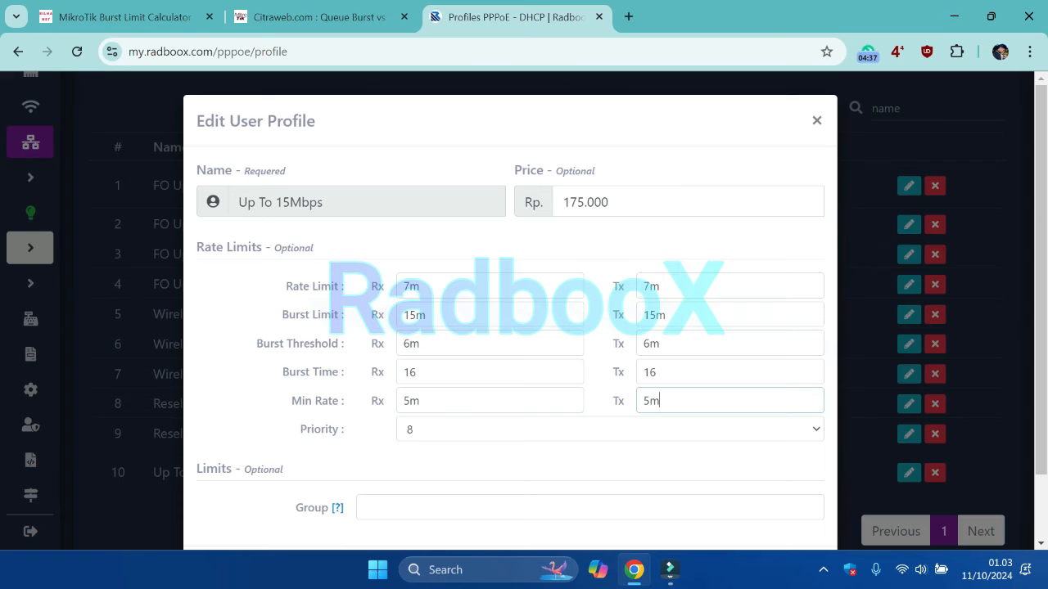
scroll(508, 368, "down", 2)
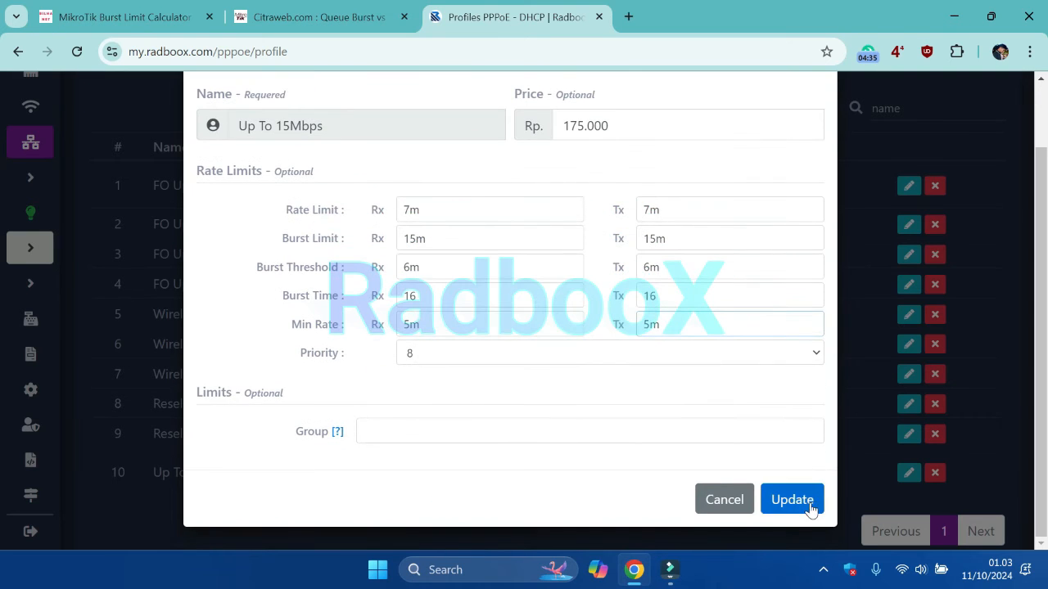
left_click(793, 504)
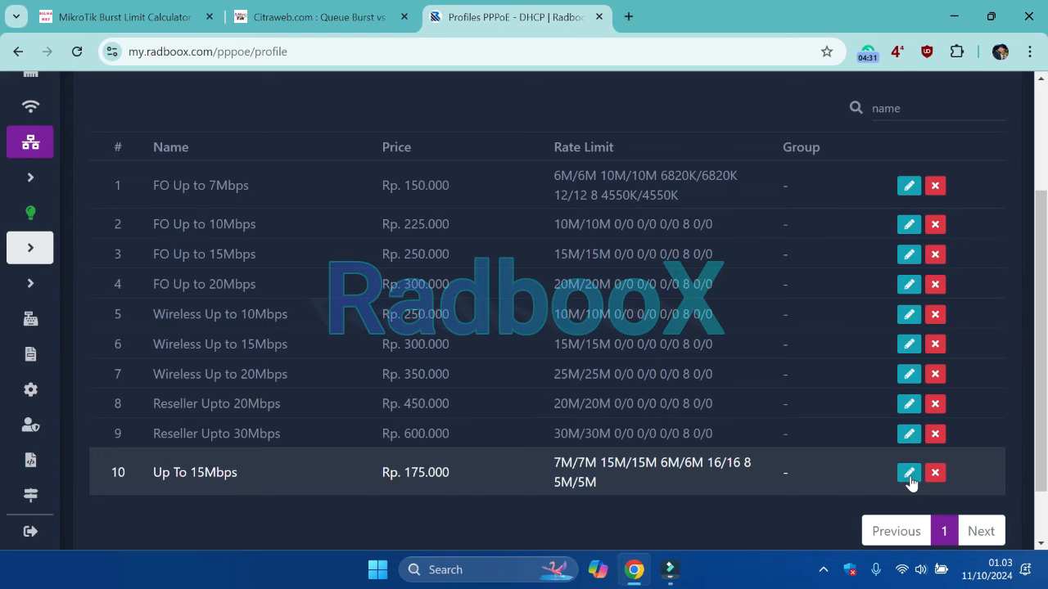
Start a new PPPoE user profile and name it "Up To 10Mbps"
scroll(354, 330, "up", 3)
left_click(127, 154)
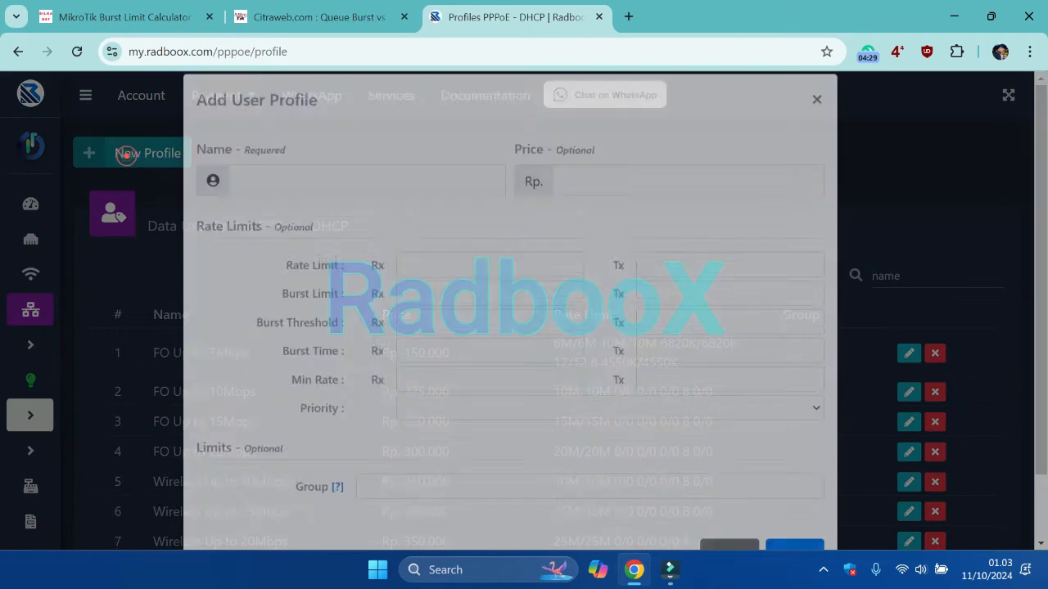
type("Upt")
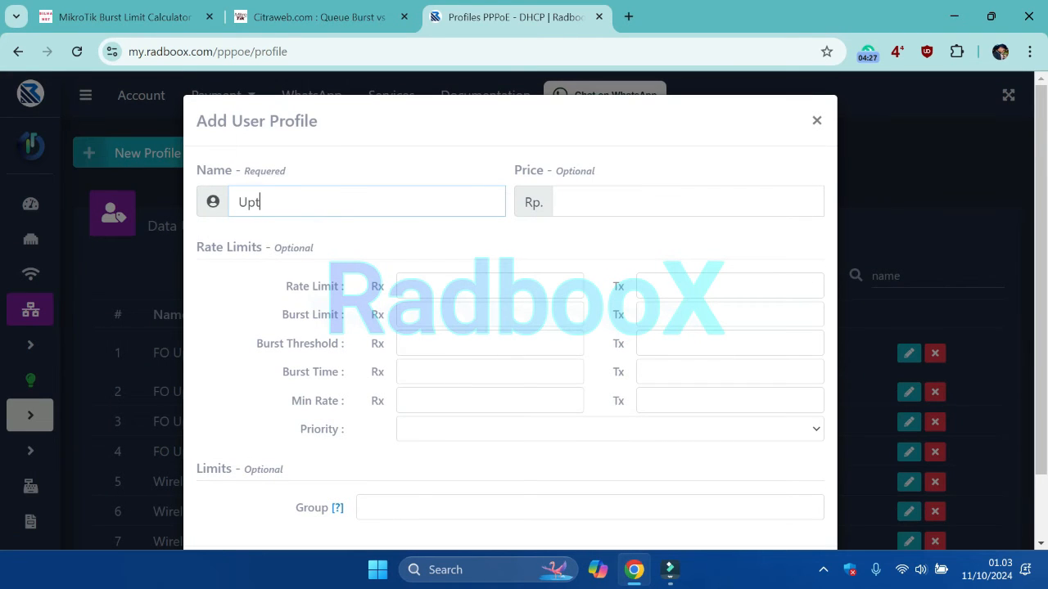
type("To 10Mbps")
left_click(334, 203)
left_click_drag(197, 121, 321, 125)
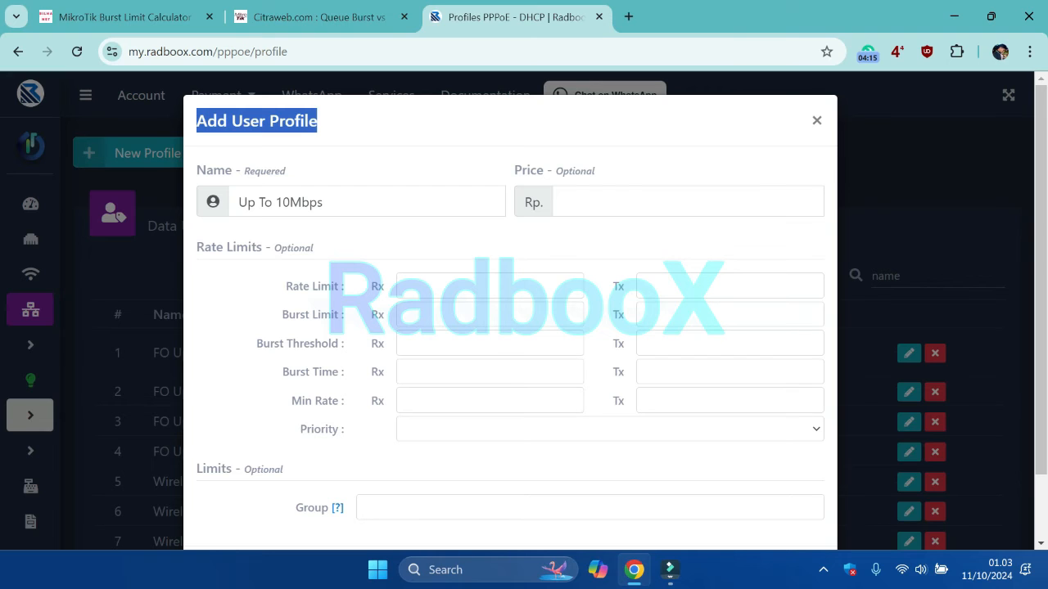
left_click_drag(238, 202, 322, 202)
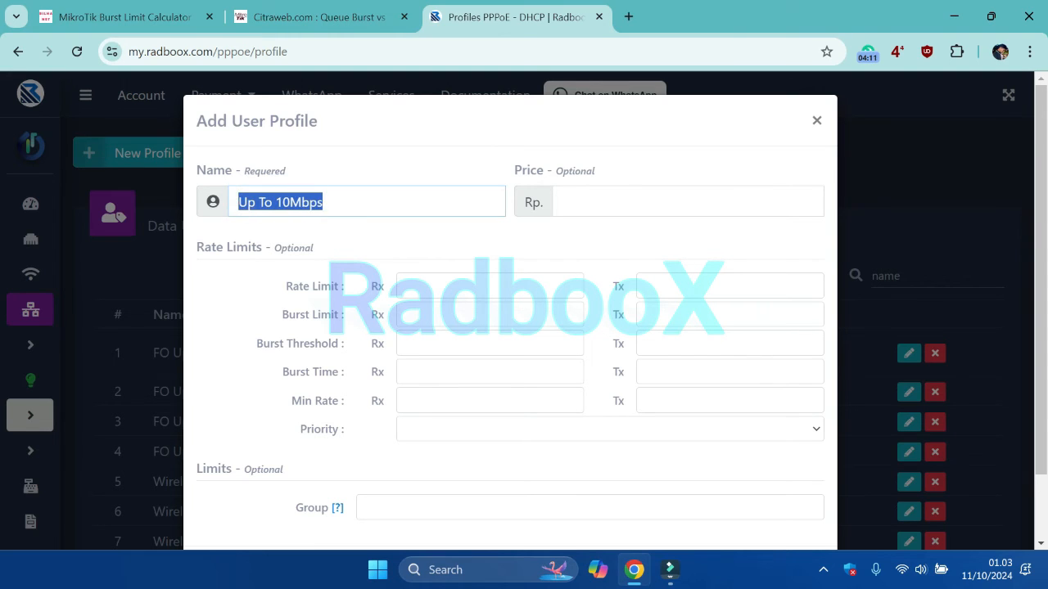
Append the special characters "@ _ - /$!" to the profile name
left_click(352, 205)
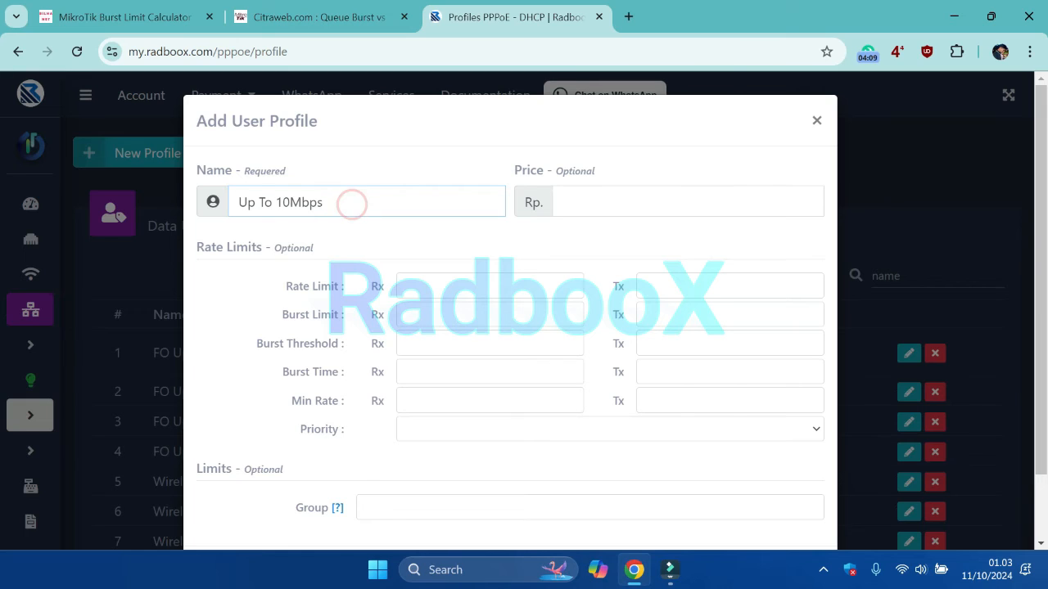
type("@")
type(" _")
type(" -")
type("-")
double_click(385, 206)
key("Right")
type("/")
left_click(399, 199)
type("$")
key("shift+Left")
key("shift+Left")
key("shift+Left")
key("shift+Left")
key("shift+Left")
key("shift+Left")
key("shift+Left")
key("shift+Left")
key("shift+Left")
key("shift+Left")
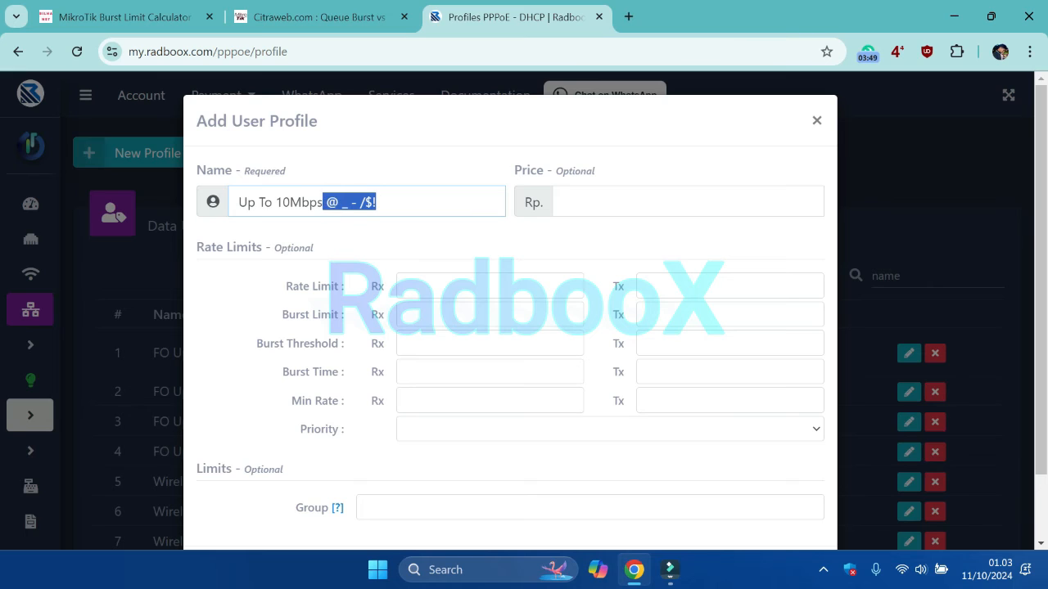
key("shift+Right")
key("shift+Right")
key("shift+Right")
key("shift+Left")
key("shift+Left")
key("shift+Left")
left_click(394, 203)
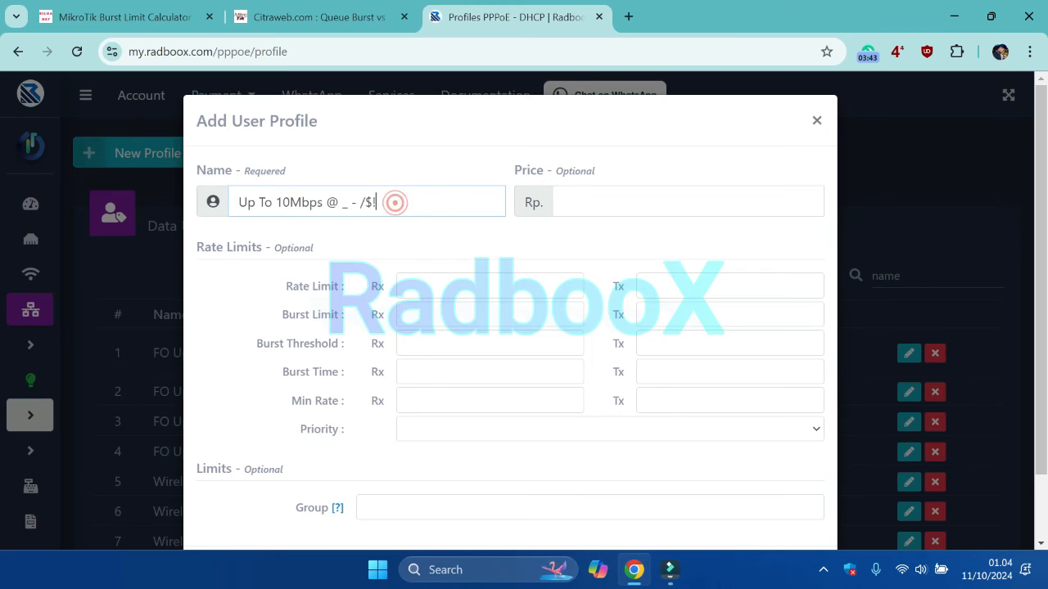
Remove the appended special characters so that the profile name is just "Up To 10Mbps"
left_click(401, 203)
key("BackSpace")
key("BackSpace")
key("BackSpace")
key("BackSpace")
key("BackSpace")
key("BackSpace")
key("BackSpace")
key("BackSpace")
key("BackSpace")
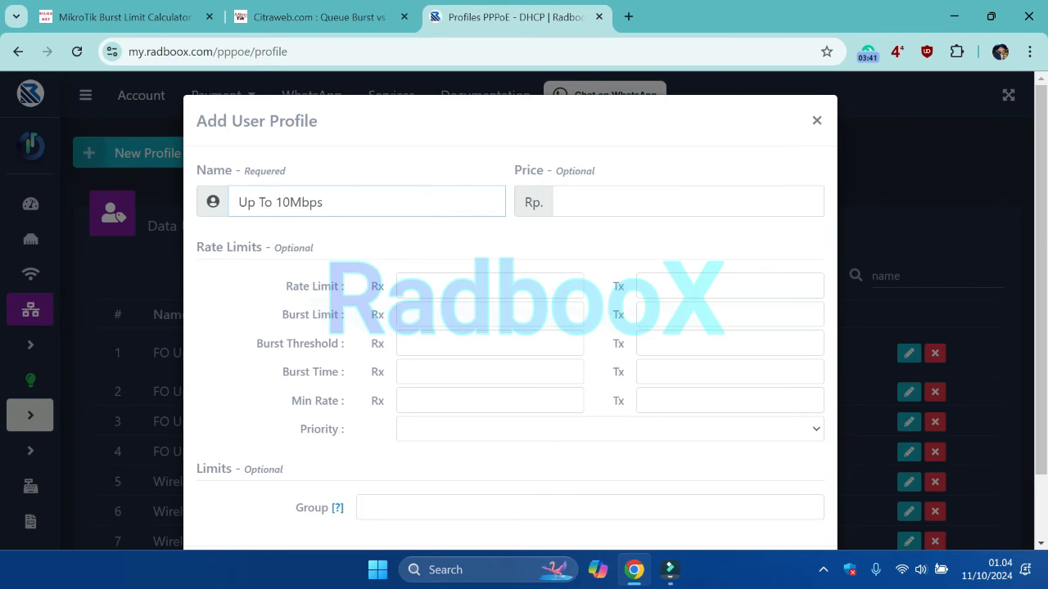
type("v")
left_click(236, 202)
left_click(356, 198)
Set the profile's price to Rp. 100.000 and its rate limit to 5m for both Rx and Tx
left_click(573, 203)
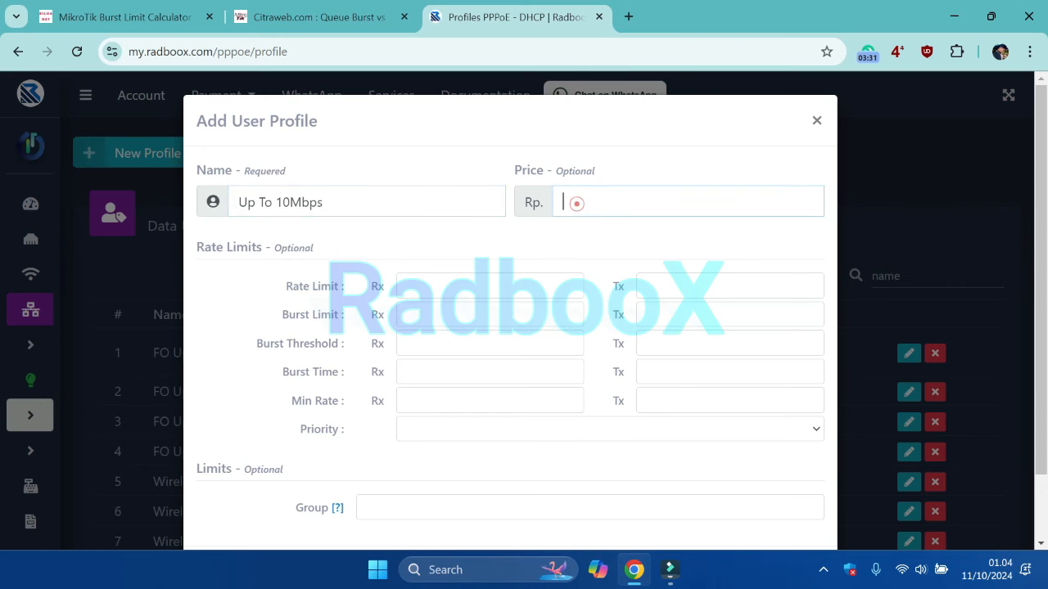
type("1000000")
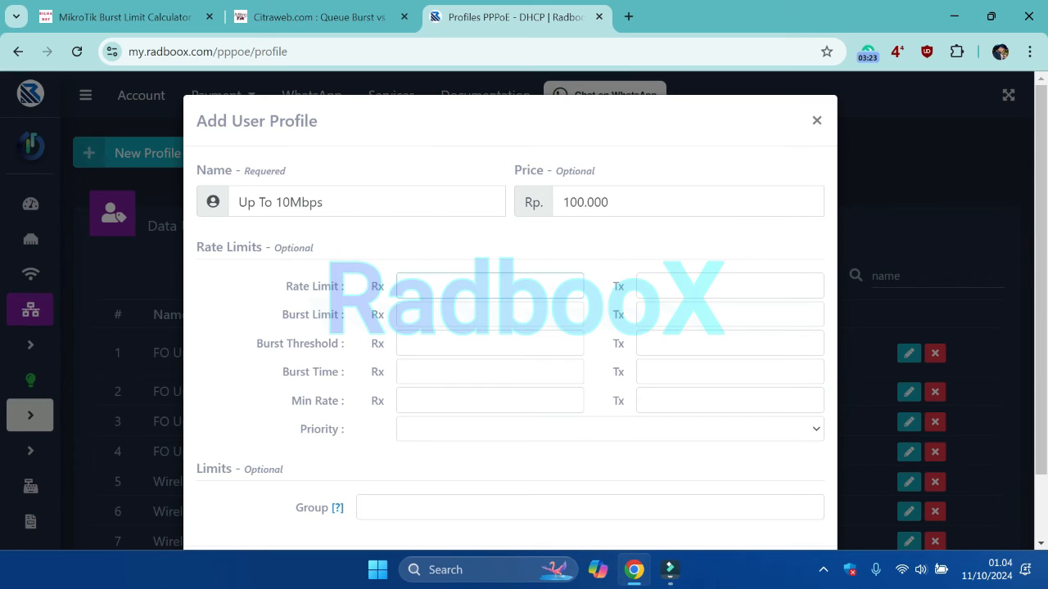
type("5m")
key("Tab")
type("5m")
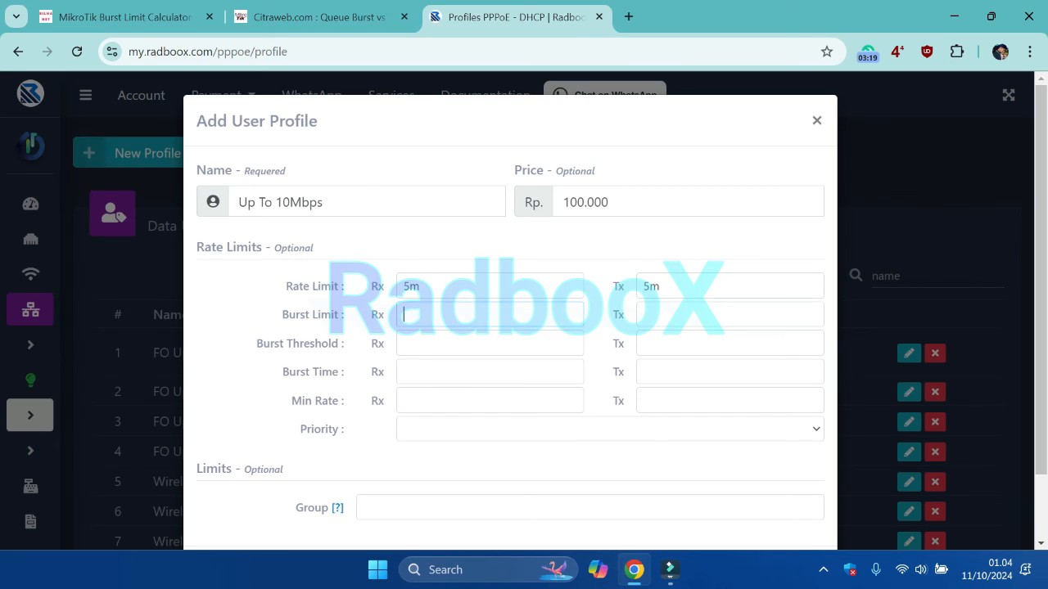
Set the burst limit to 10m and the burst threshold to 4m for both Rx and Tx
type("10m10m")
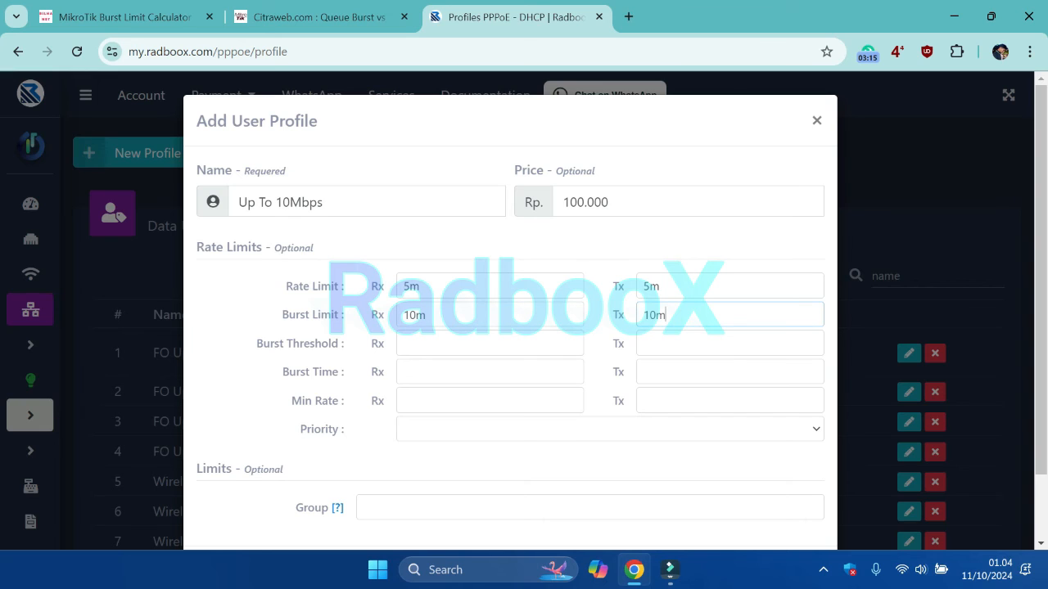
key("Tab")
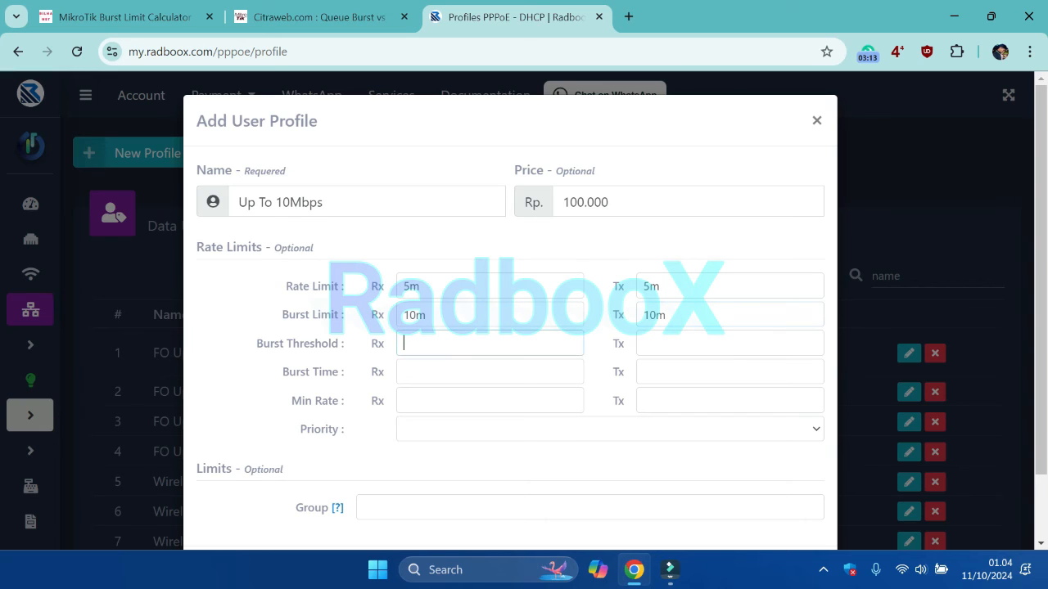
left_click(422, 347)
type("4m")
key("Tab")
type("4m")
key("Tab")
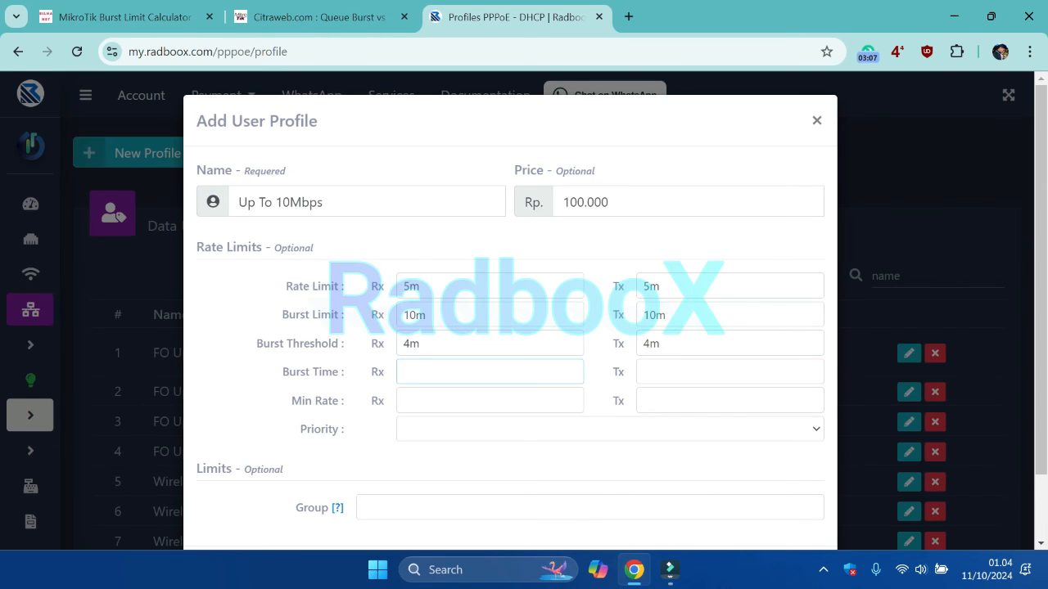
Set the burst time to 16 and the min rate to 3m for both Rx and Tx
type("16")
key("Tab")
type("16")
key("Tab")
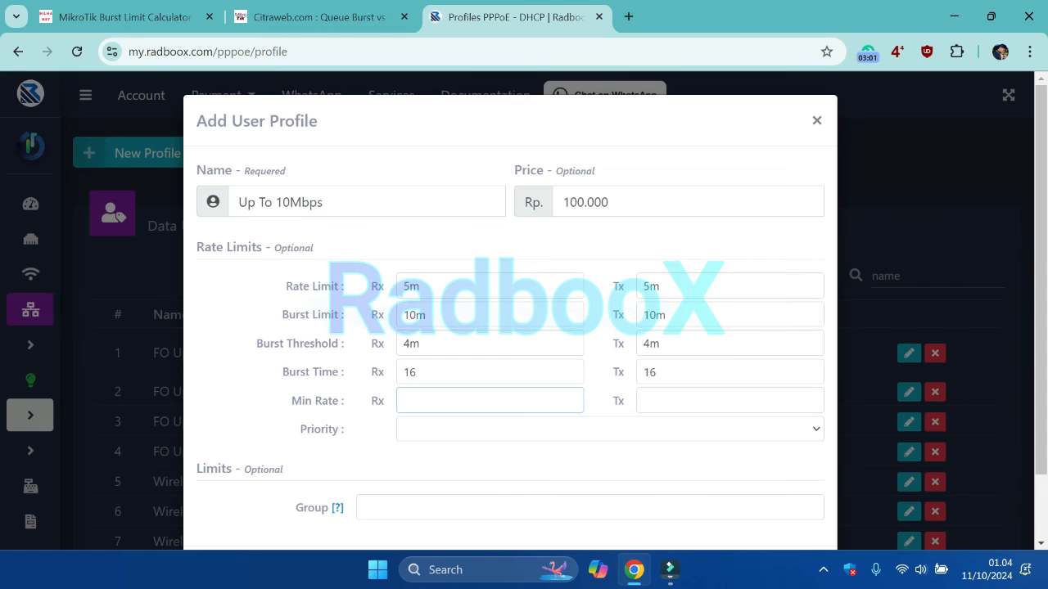
type("3m")
key("Tab")
type("3m")
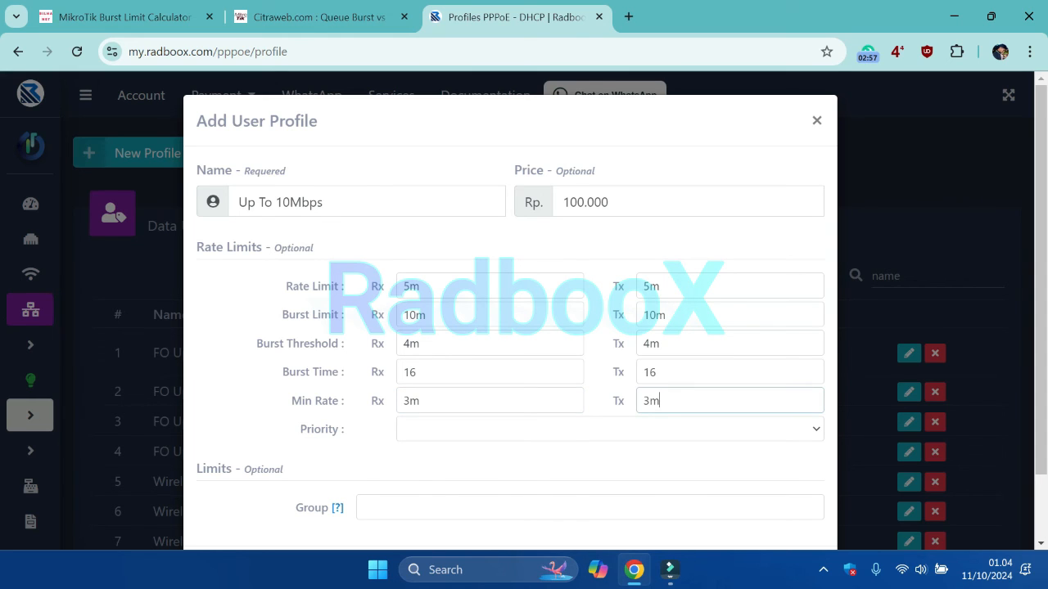
Review the entered limits and examine the presets and simple queue values on the MikroTik Burst Limit Calculator page
scroll(510, 328, "down", 2)
scroll(510, 328, "up", 2)
double_click(401, 286)
left_click(667, 315)
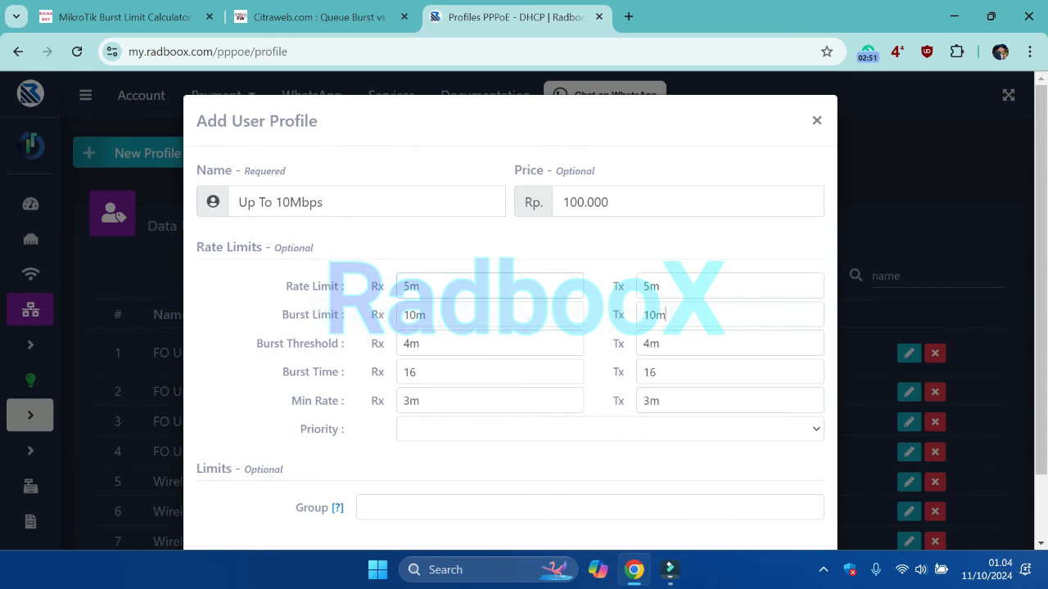
double_click(685, 317)
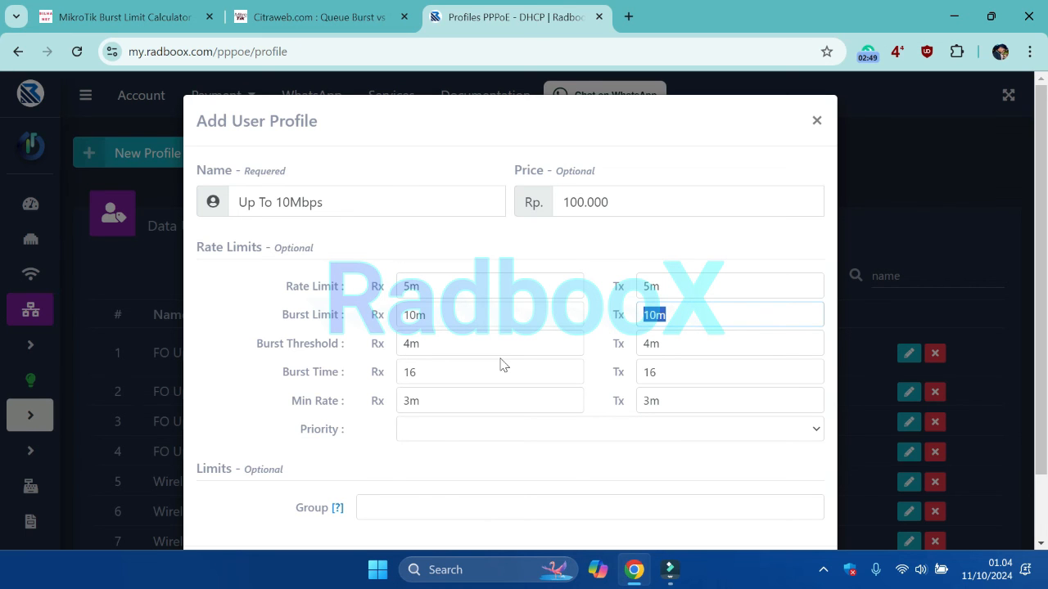
left_click(160, 31)
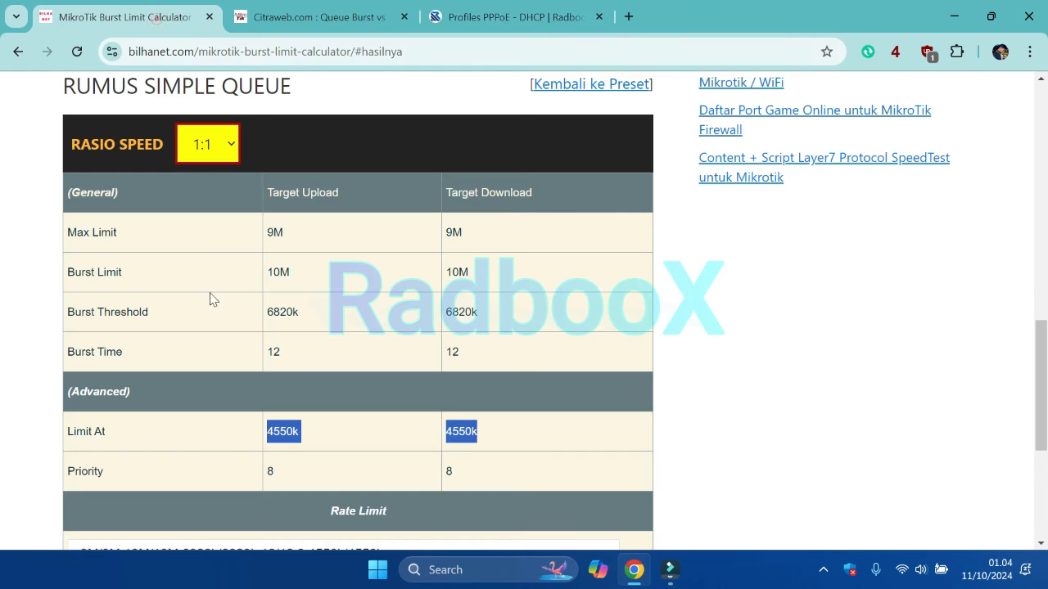
scroll(212, 262, "up", 8)
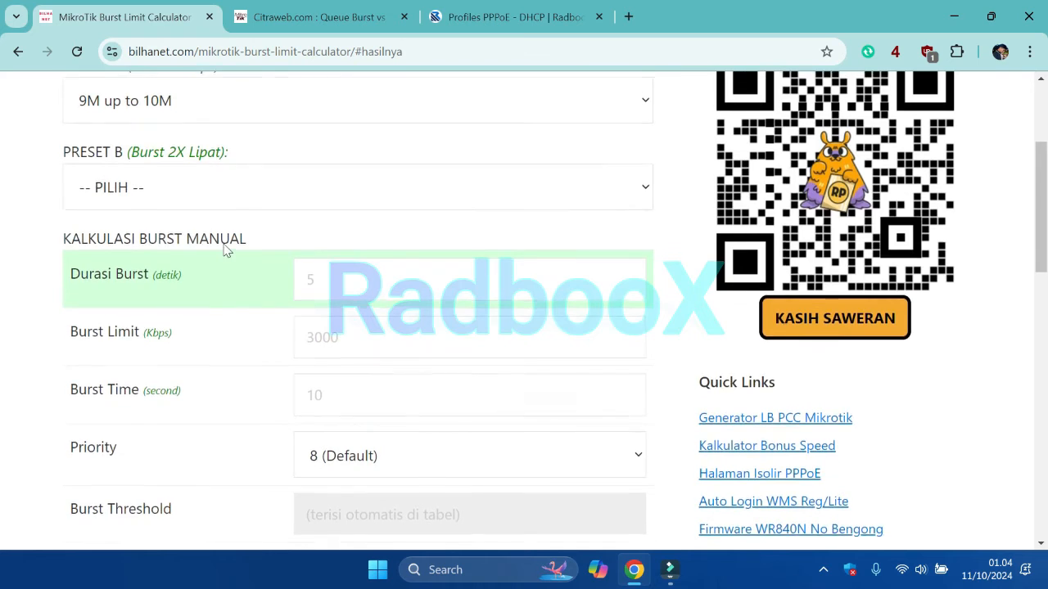
scroll(226, 253, "up", 3)
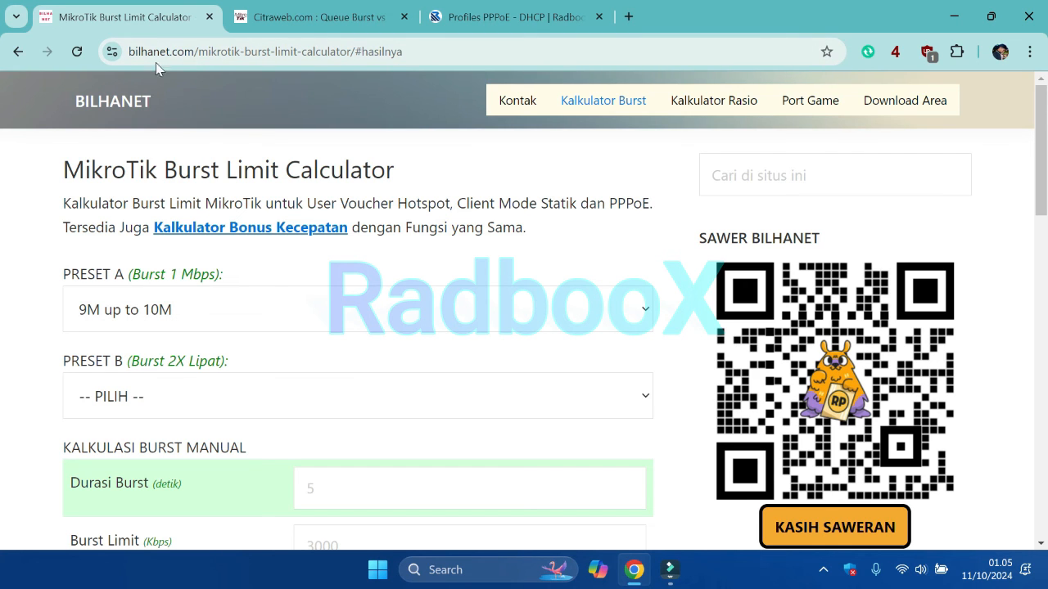
left_click(443, 10)
left_click(47, 16)
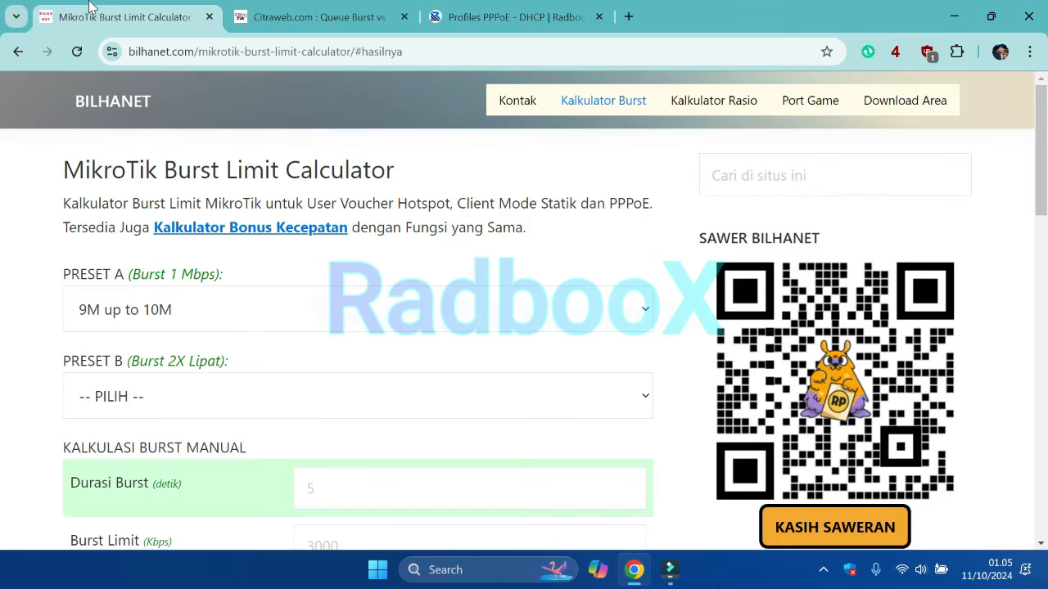
scroll(352, 358, "down", 3)
scroll(293, 404, "down", 6)
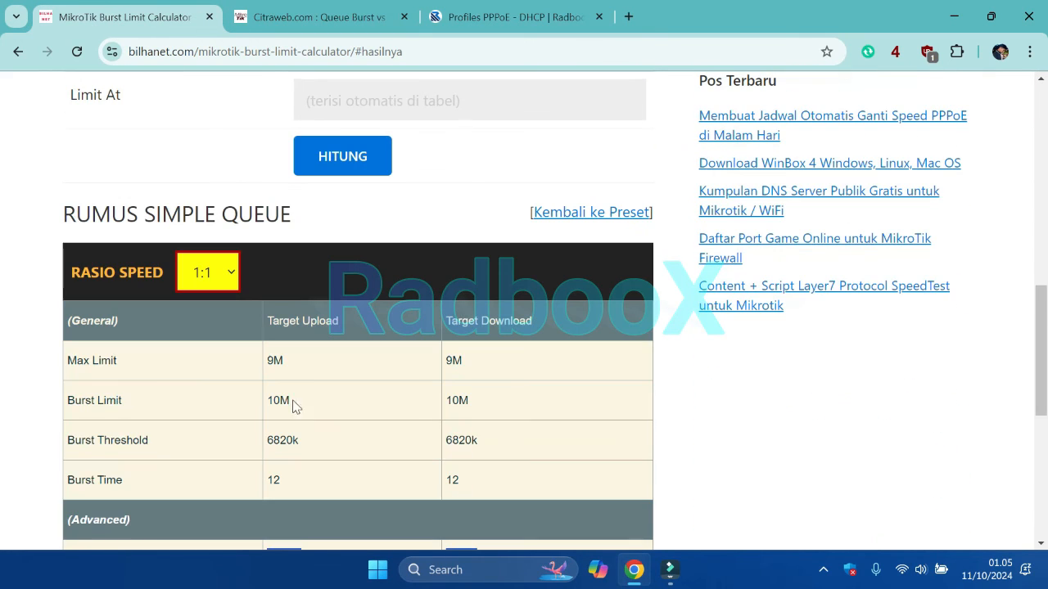
Return to the RadbooX profile form and create the Up To 10Mbps profile
left_click(547, 7)
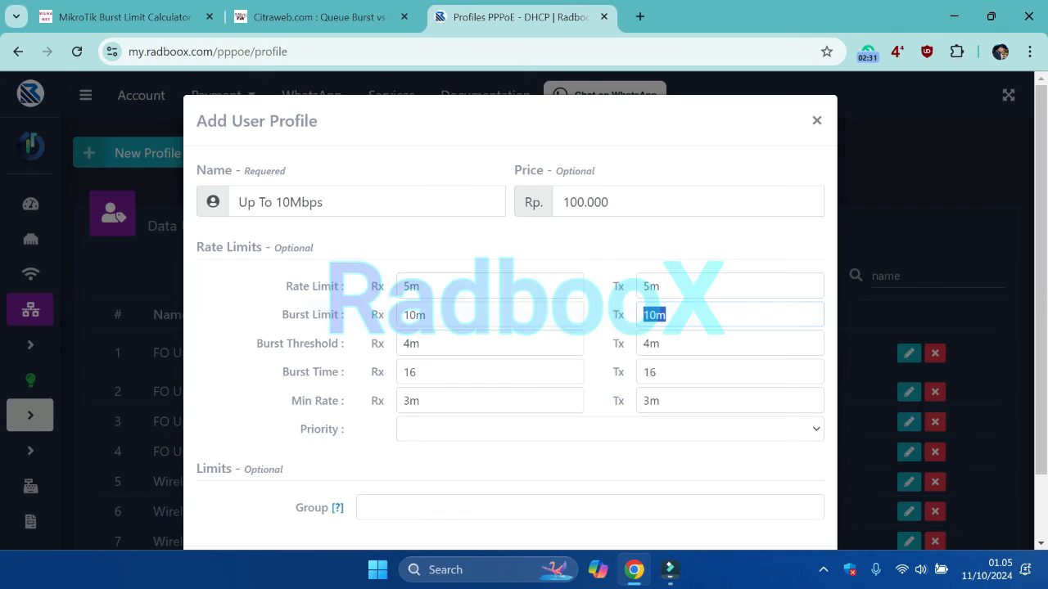
scroll(687, 362, "down", 1)
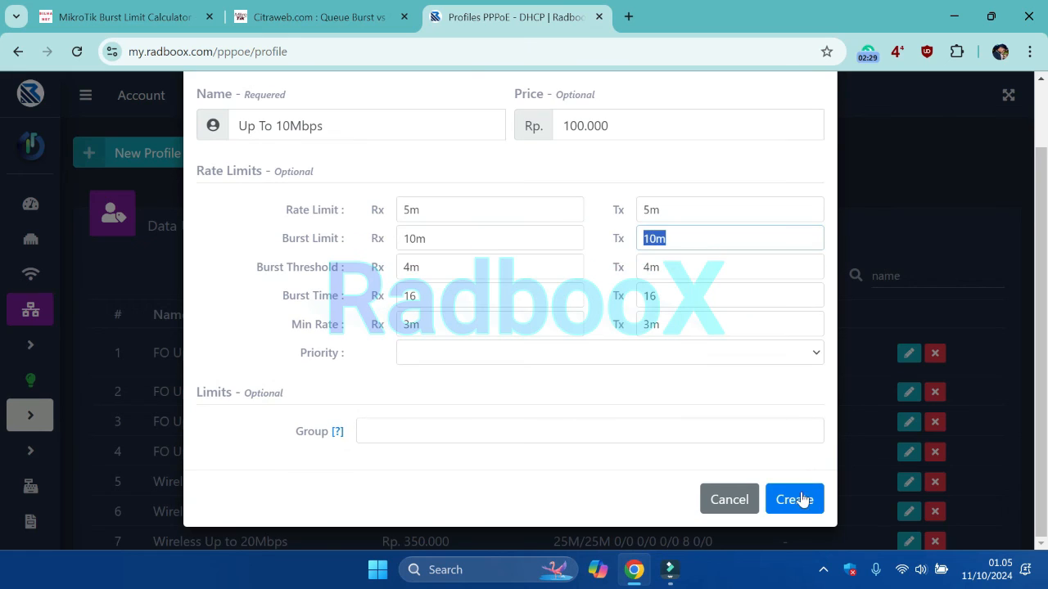
left_click(795, 498)
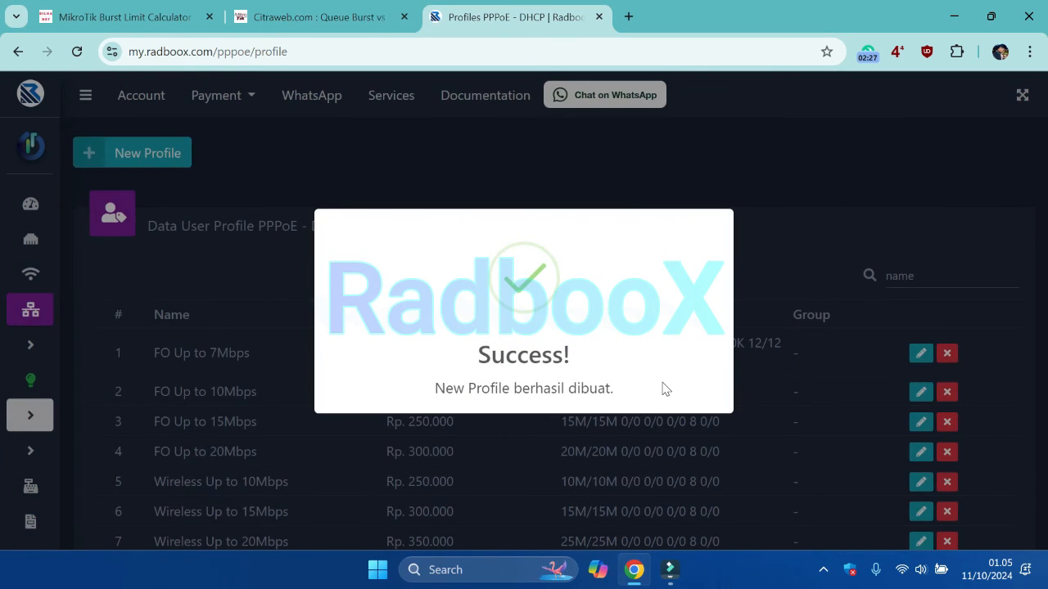
Look through the profile list and check the Up To 10Mbps entry on page 2
scroll(657, 376, "down", 3)
scroll(657, 376, "up", 3)
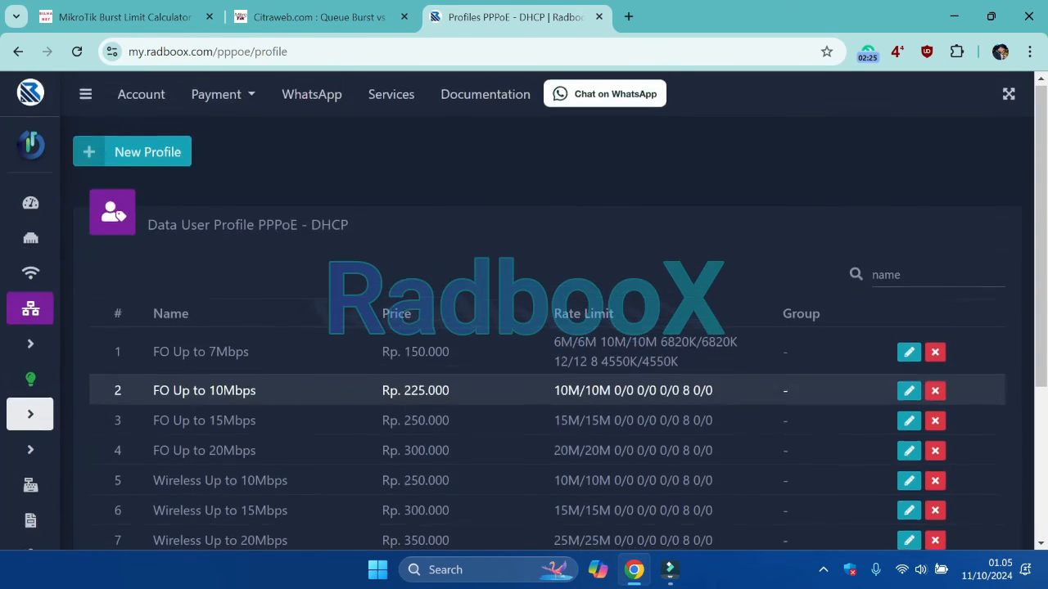
scroll(687, 421, "down", 2)
scroll(688, 421, "up", 1)
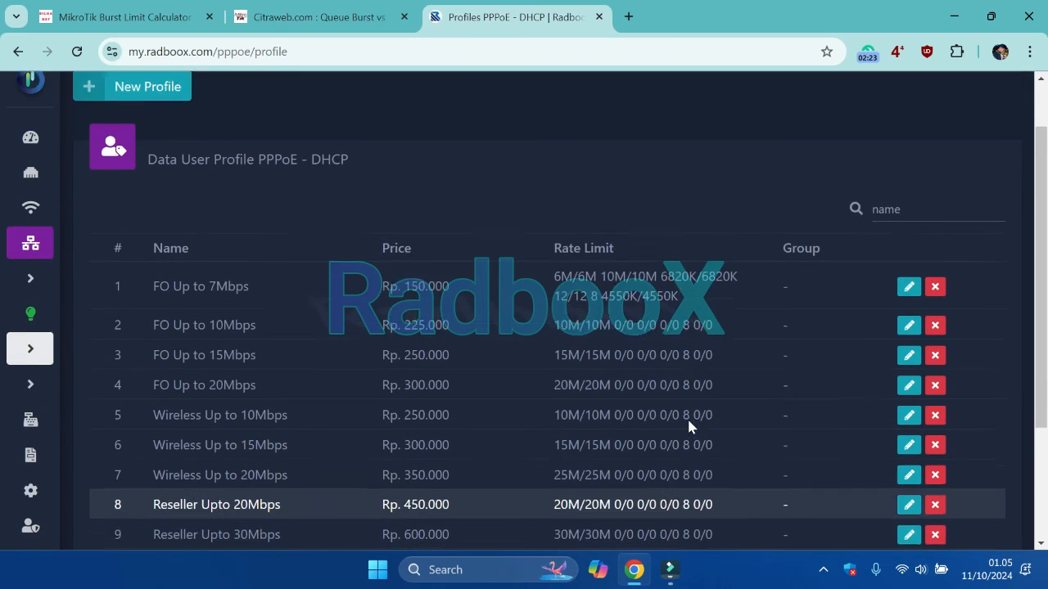
scroll(687, 422, "down", 1)
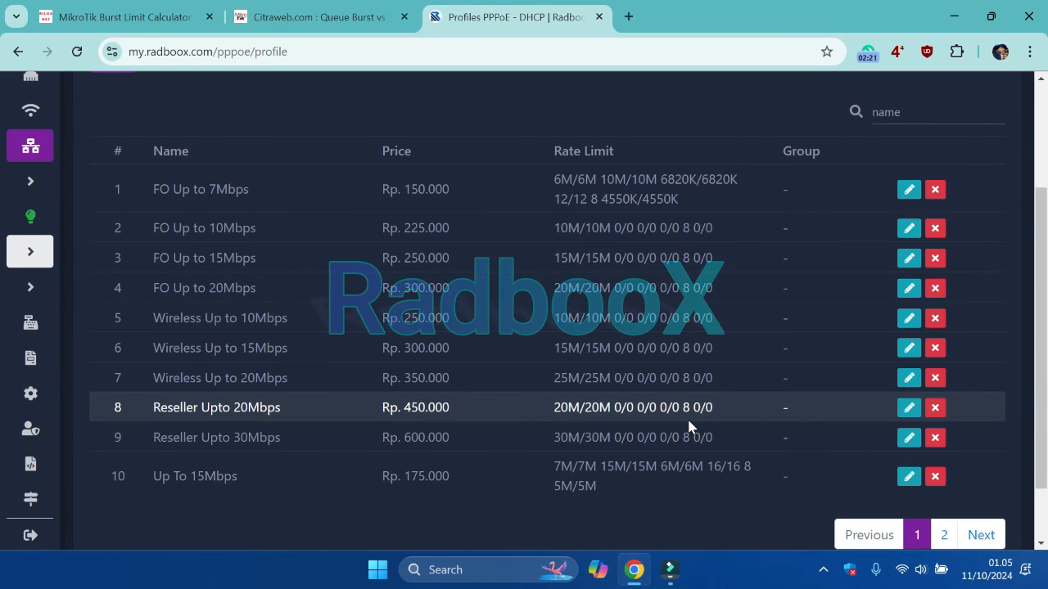
left_click(944, 534)
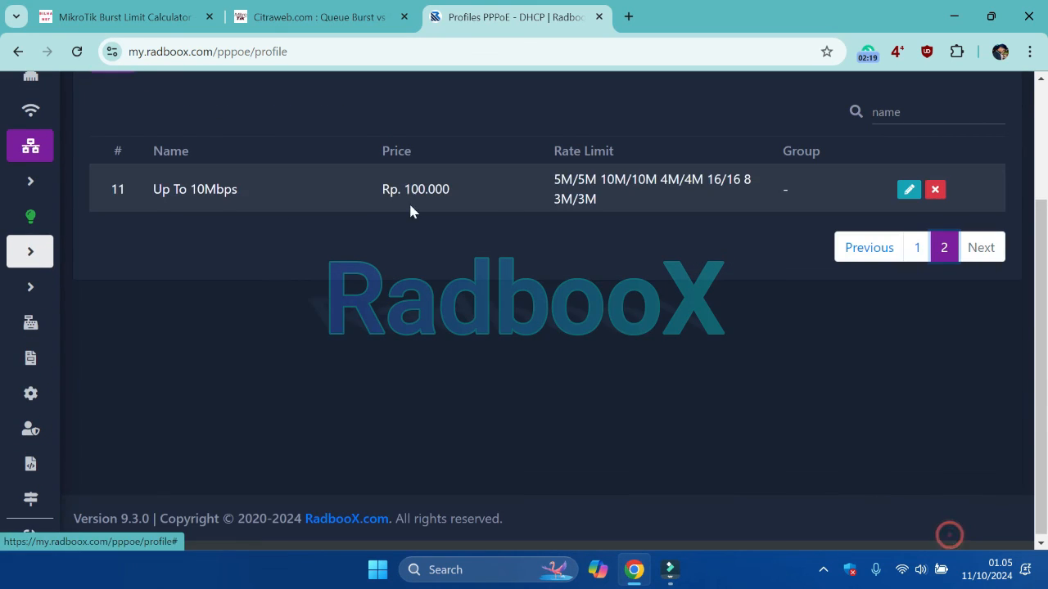
scroll(577, 205, "up", 1)
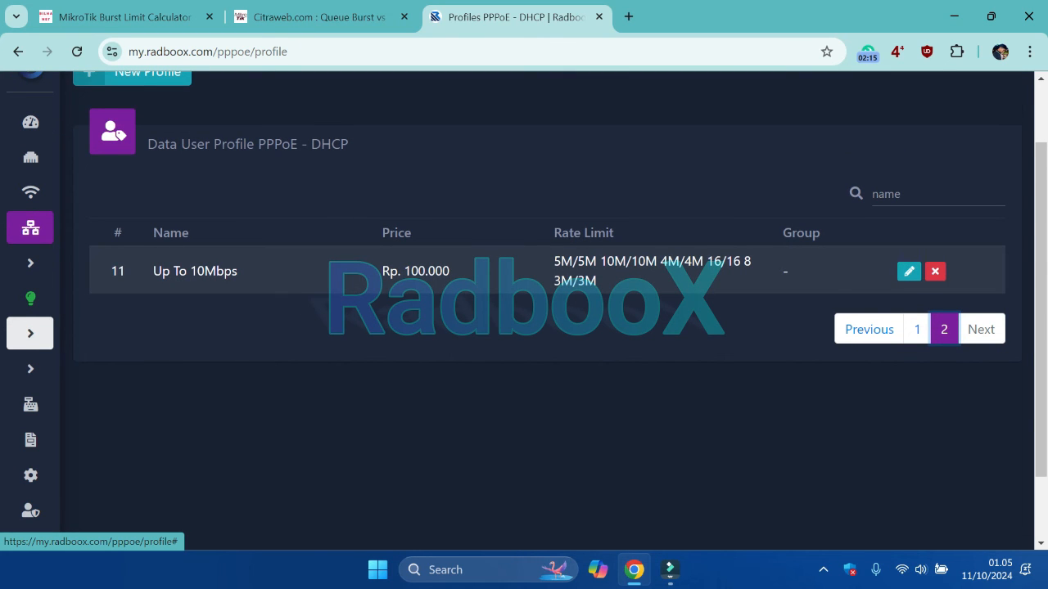
Open the Up To 10Mbps profile for editing, examine its rate limits and priority, and cancel without updating
left_click(907, 272)
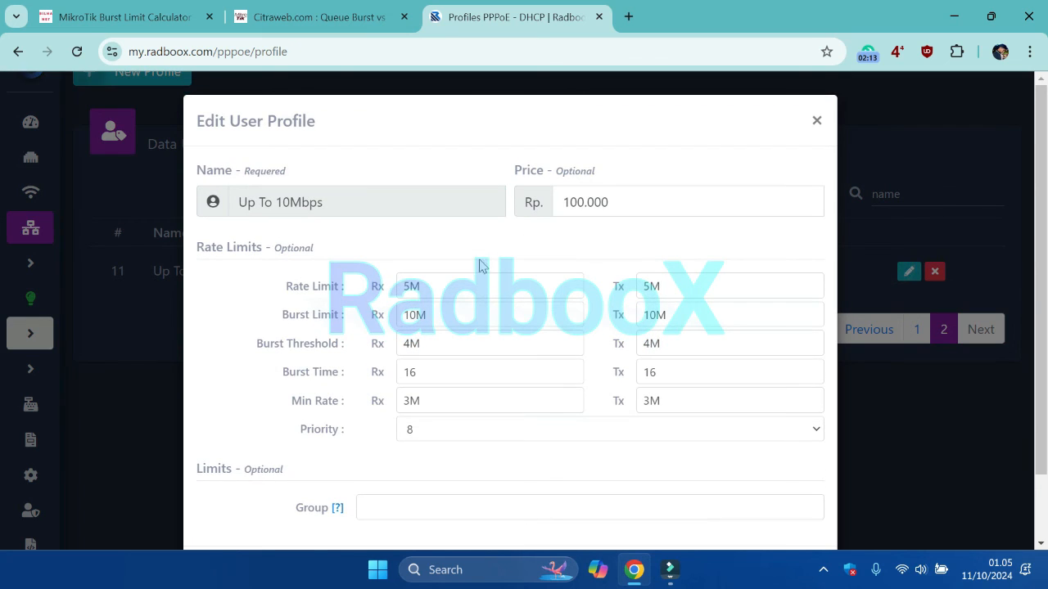
left_click_drag(285, 295, 357, 407)
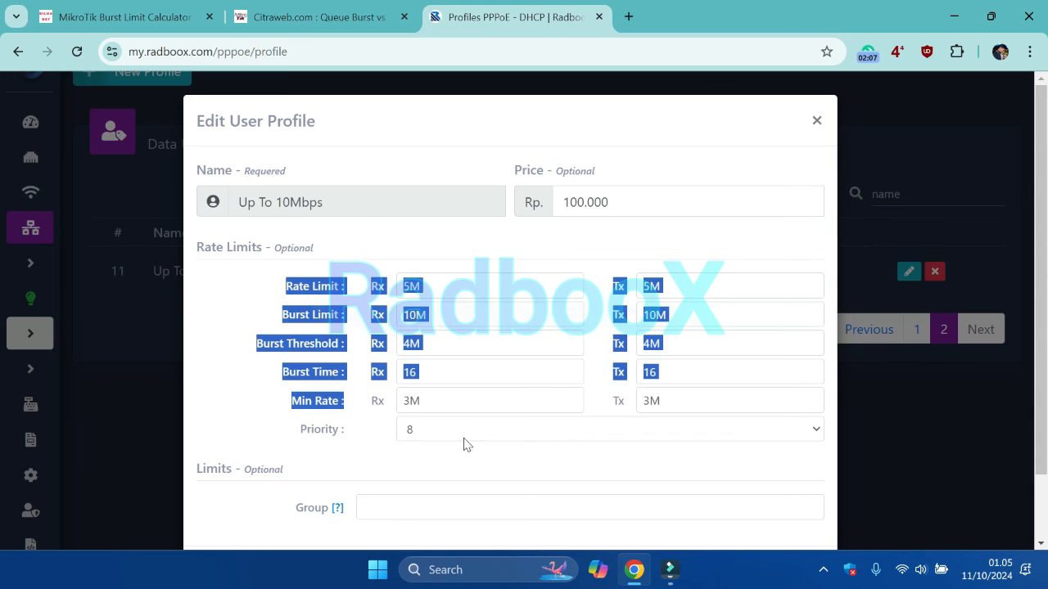
scroll(463, 443, "down", 1)
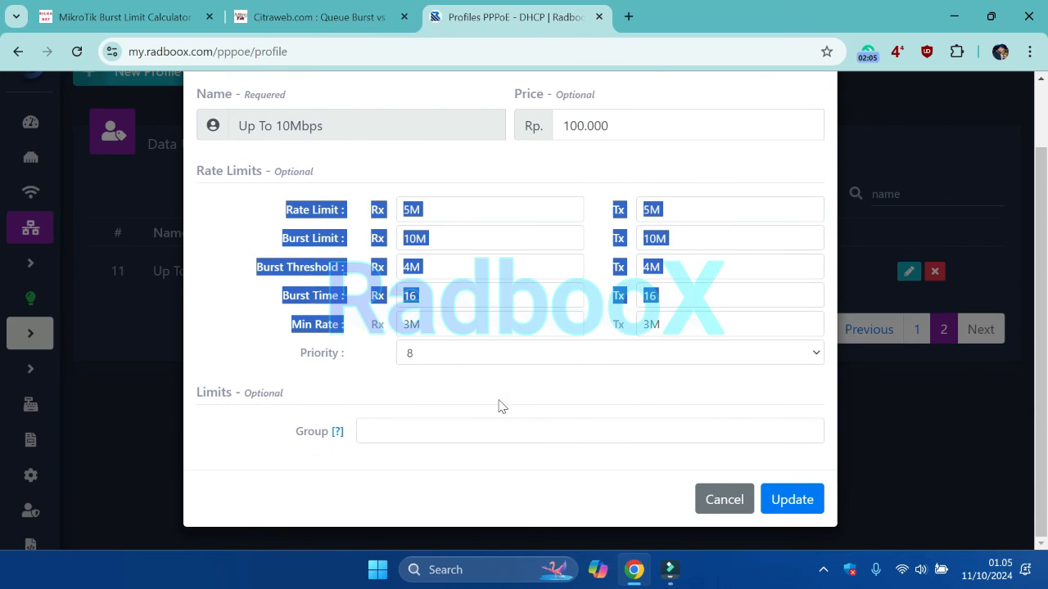
left_click(725, 499)
scroll(666, 346, "up", 1)
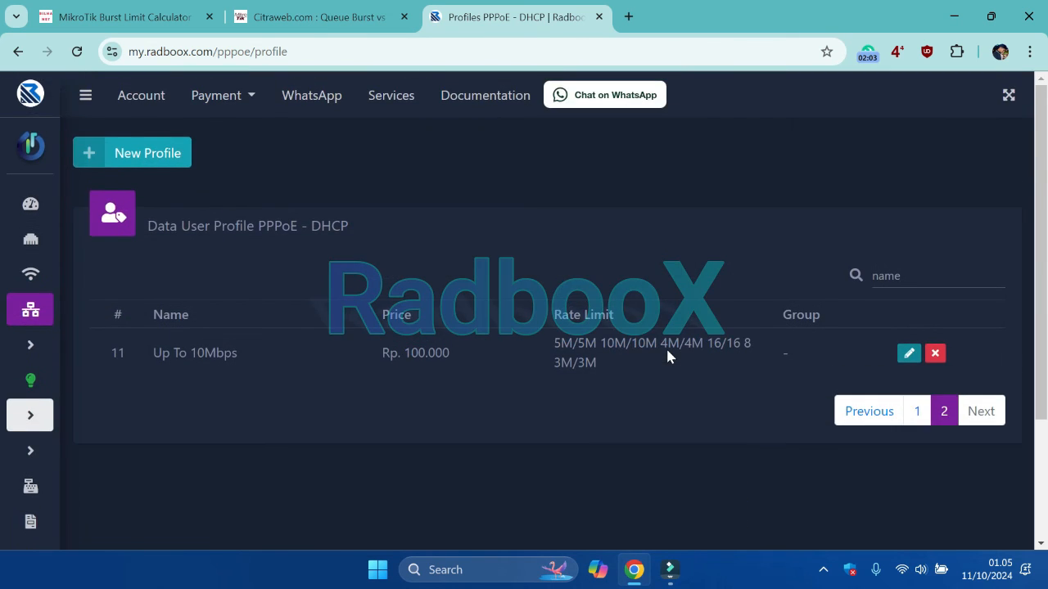